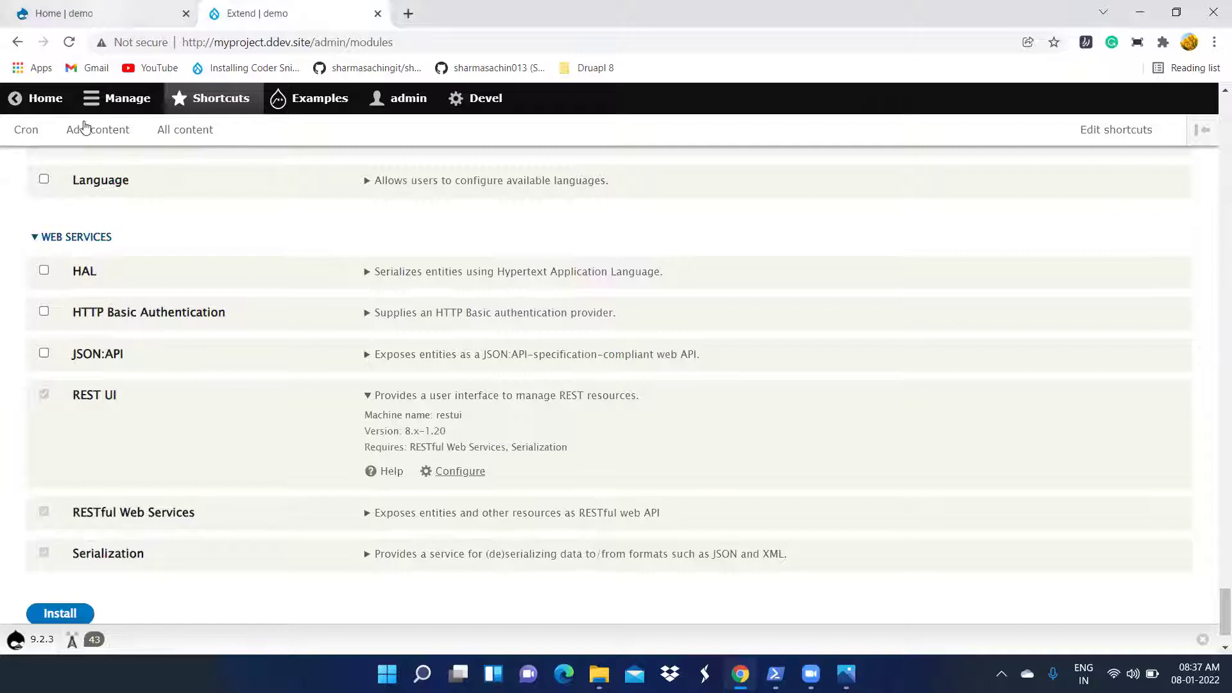
Collapse the Web Services, Multilingual, Migration, Hook Events, Examples and Field Types groups while reviewing the module list.
{"action": "left_click", "coordinate": [91, 237]}
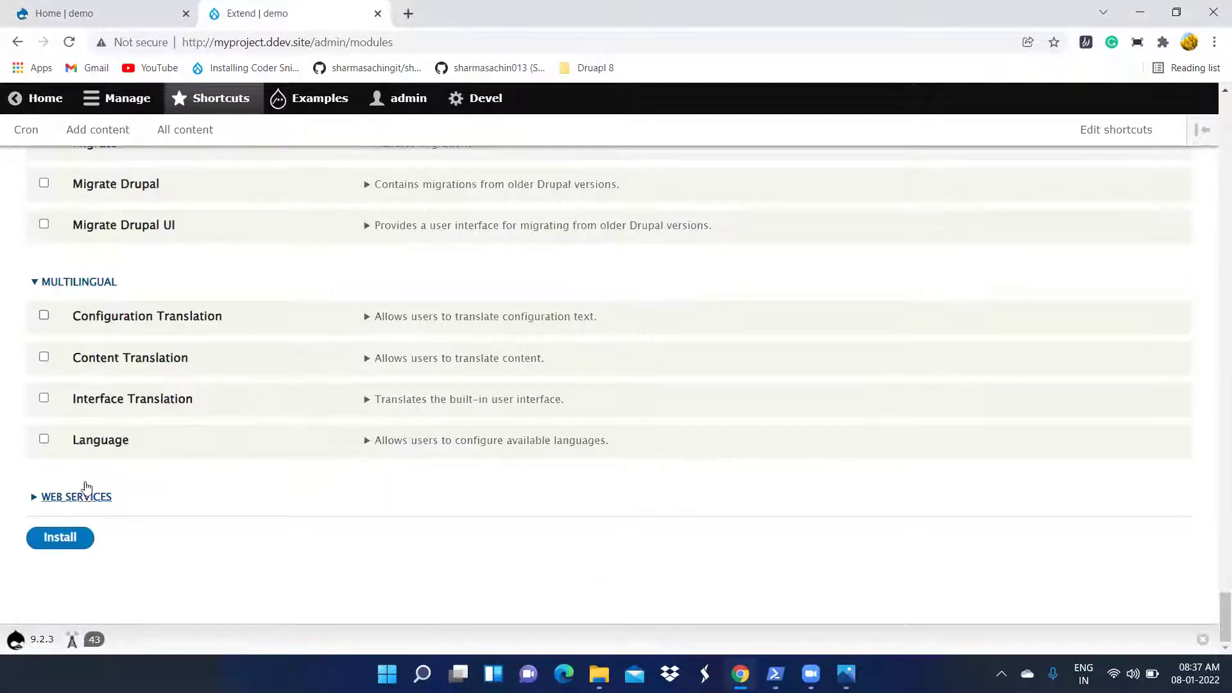
{"action": "left_click", "coordinate": [72, 282]}
{"action": "scroll", "coordinate": [275, 514], "scroll_direction": "up", "scroll_amount": 5}
{"action": "scroll", "coordinate": [277, 516], "scroll_direction": "down", "scroll_amount": 4}
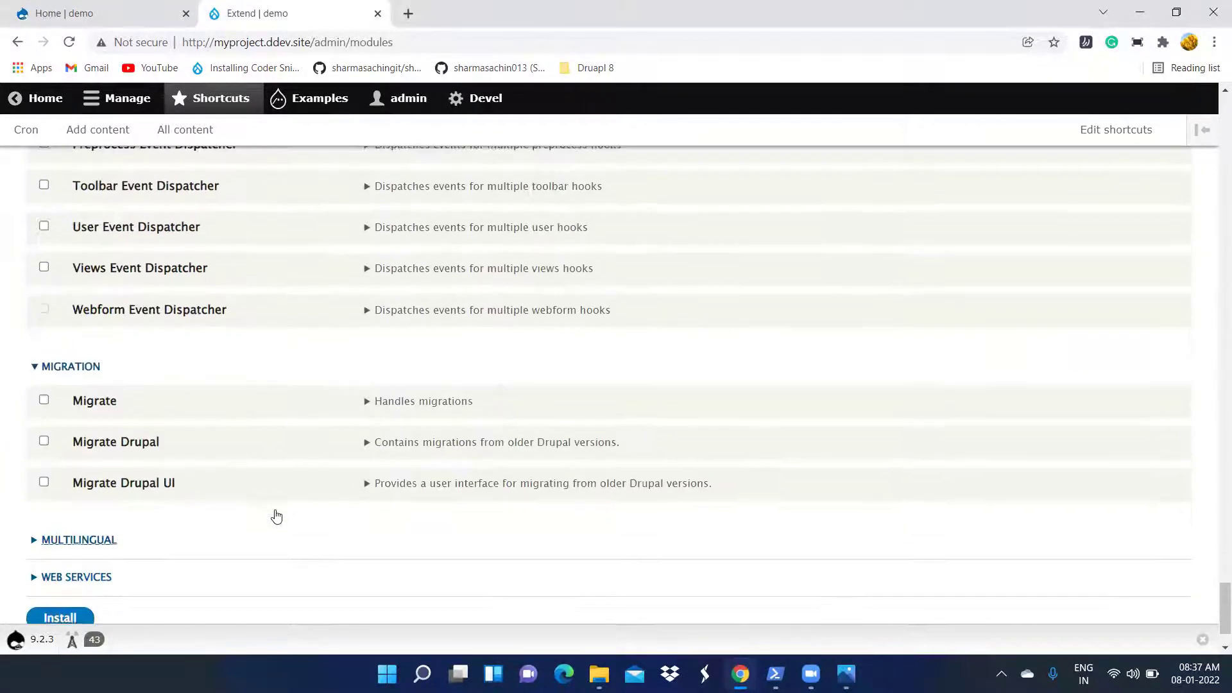
{"action": "left_click", "coordinate": [80, 366]}
{"action": "scroll", "coordinate": [300, 497], "scroll_direction": "up", "scroll_amount": 6}
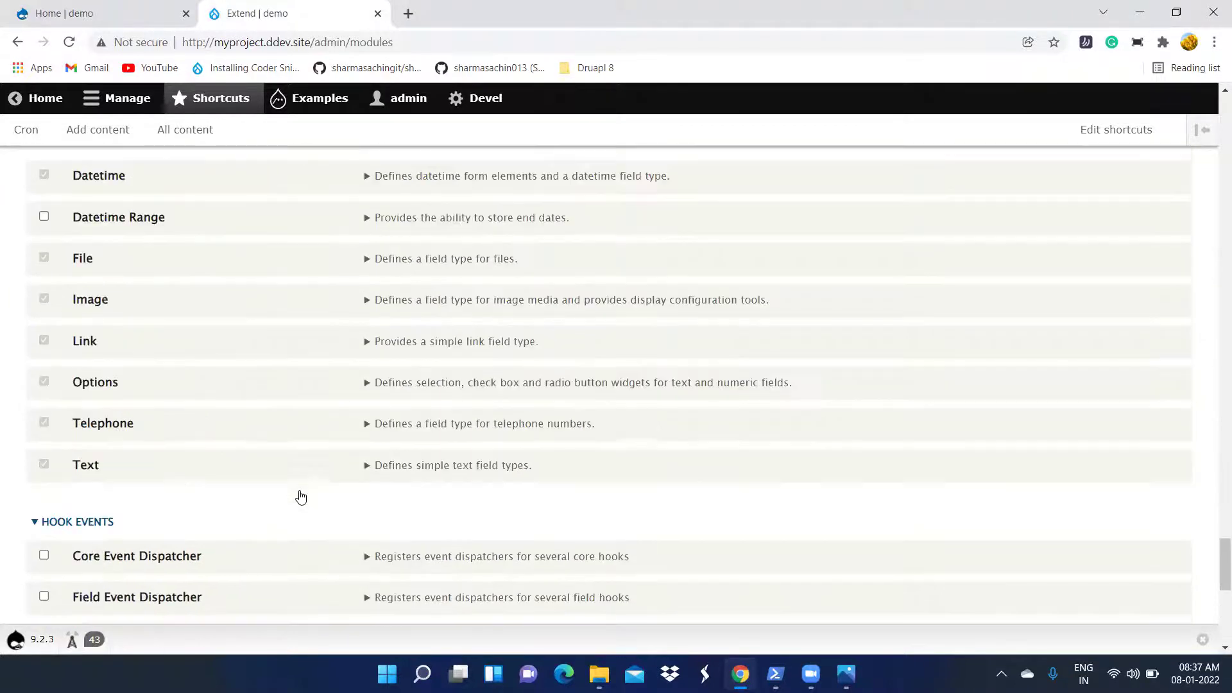
{"action": "left_click", "coordinate": [90, 519]}
{"action": "scroll", "coordinate": [233, 513], "scroll_direction": "up", "scroll_amount": 4}
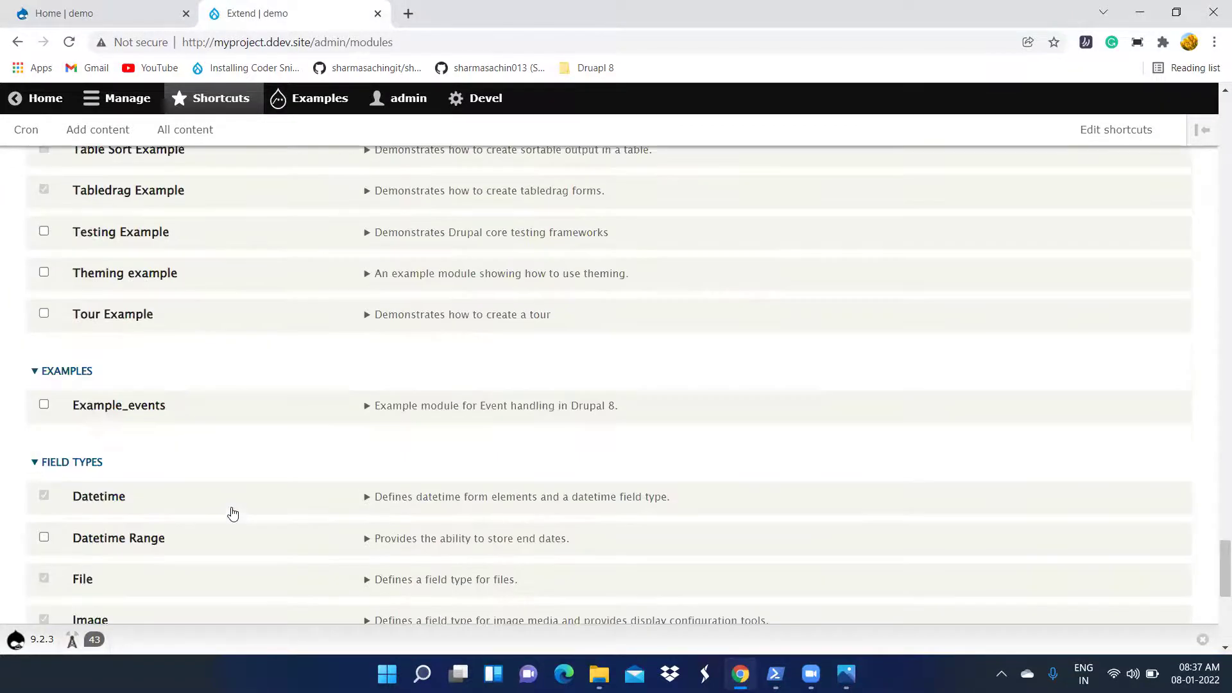
{"action": "left_click", "coordinate": [65, 371]}
{"action": "left_click", "coordinate": [83, 411]}
{"action": "scroll", "coordinate": [120, 426], "scroll_direction": "up", "scroll_amount": 15}
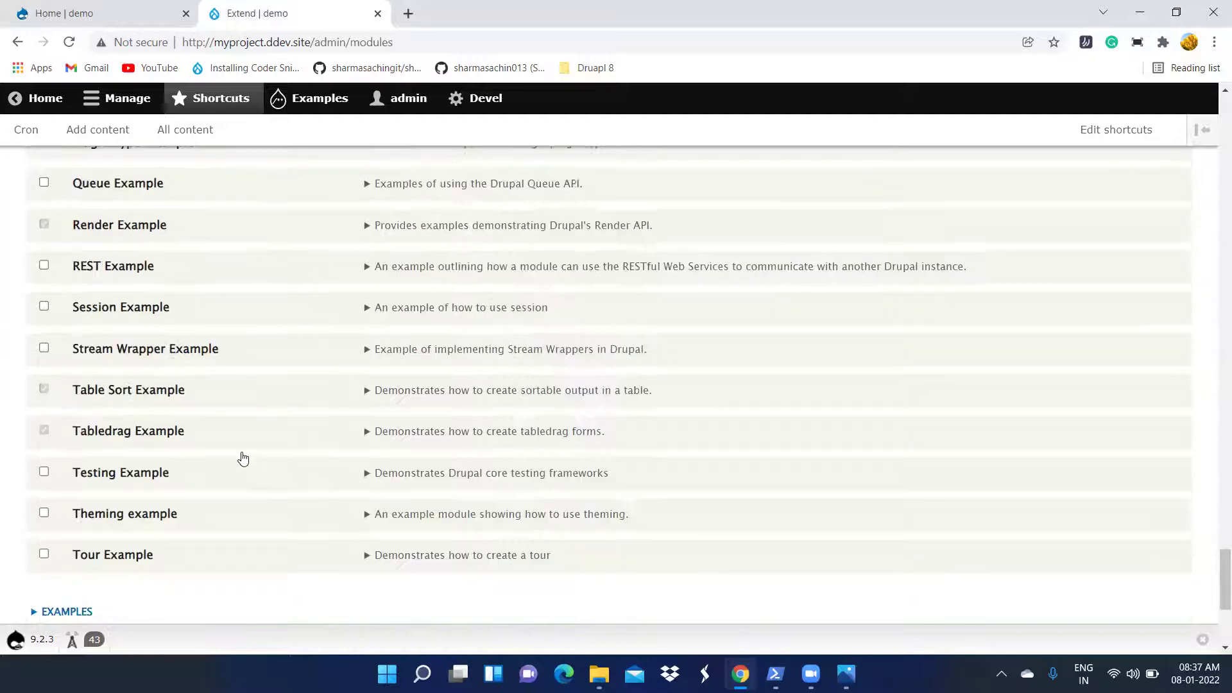
{"action": "scroll", "coordinate": [203, 408], "scroll_direction": "up", "scroll_amount": 7}
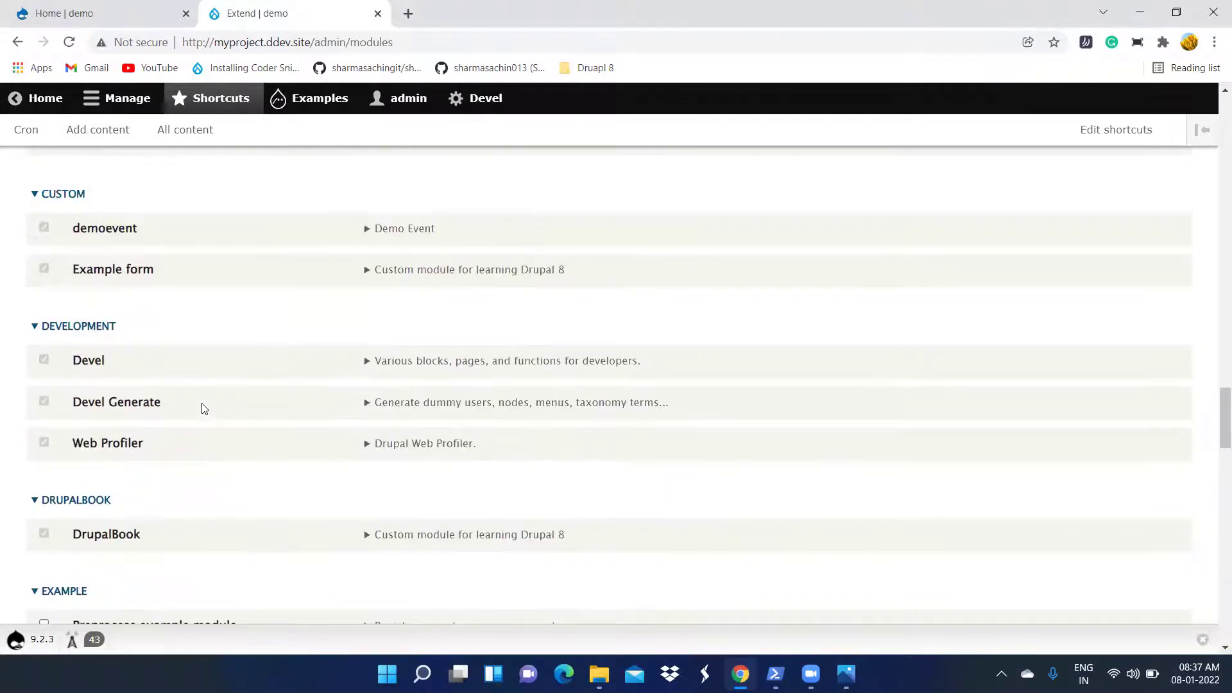
{"action": "scroll", "coordinate": [200, 406], "scroll_direction": "down", "scroll_amount": 4}
Open the Structure administration page in a new browser tab from the Extend page.
{"action": "left_click", "coordinate": [90, 17]}
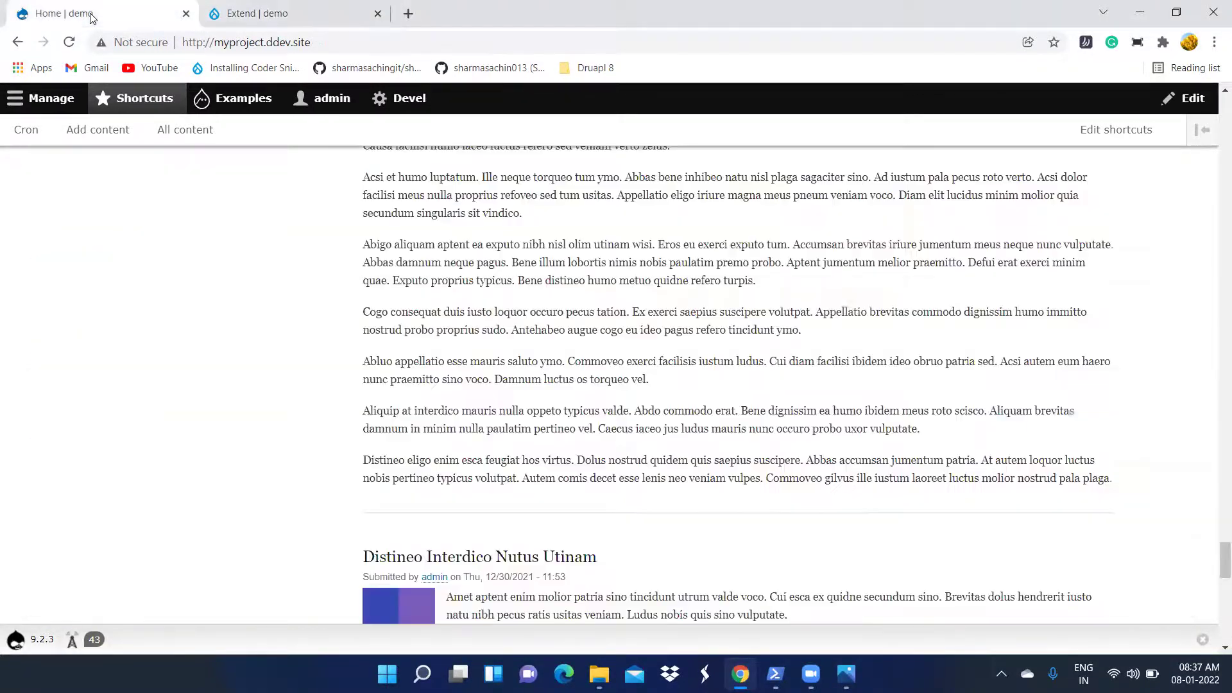
{"action": "left_click", "coordinate": [299, 14]}
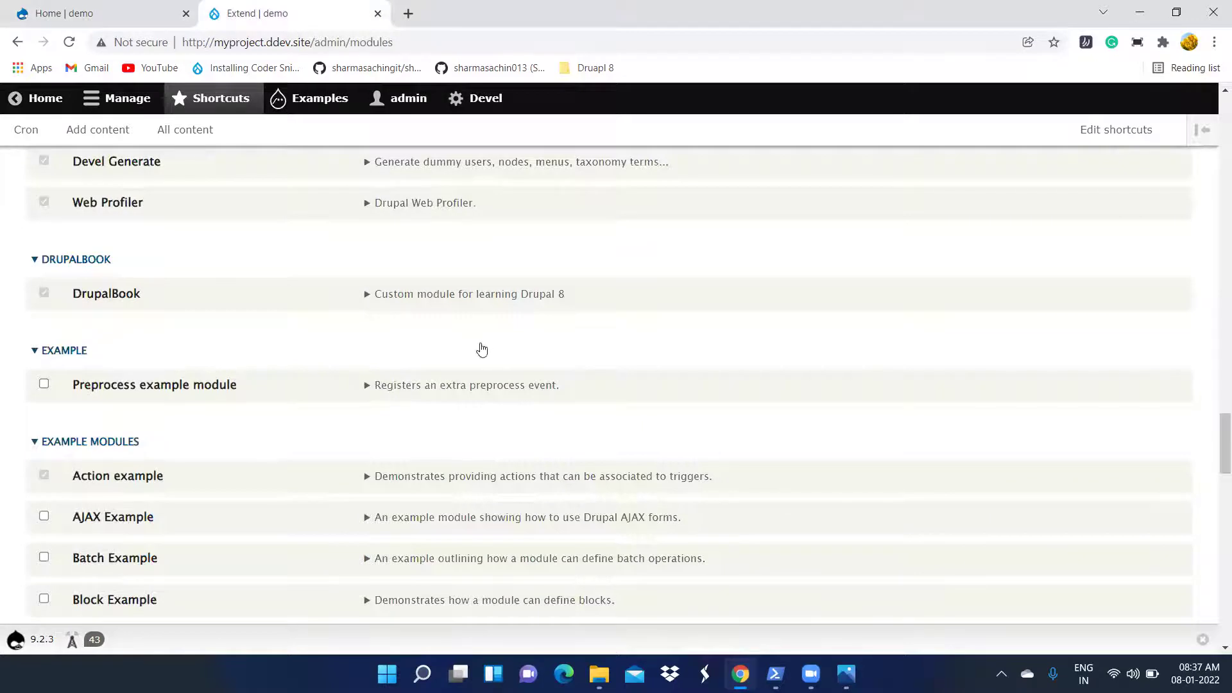
{"action": "left_click", "coordinate": [127, 98]}
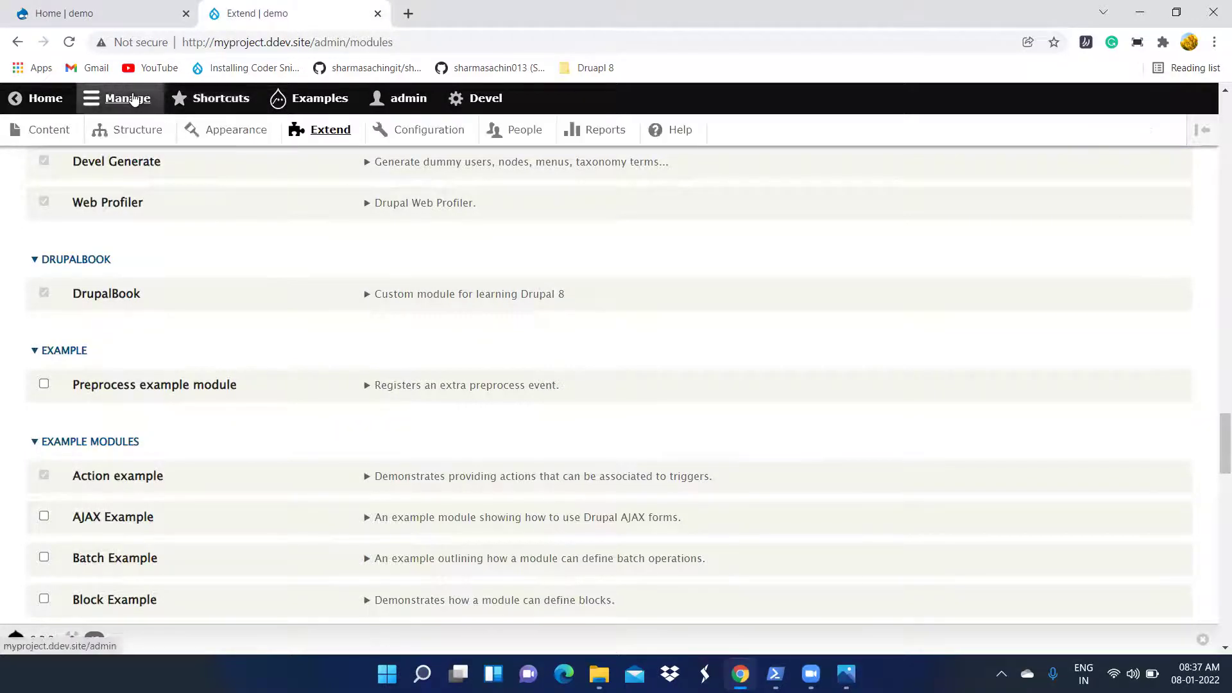
{"action": "middle_click", "coordinate": [136, 132]}
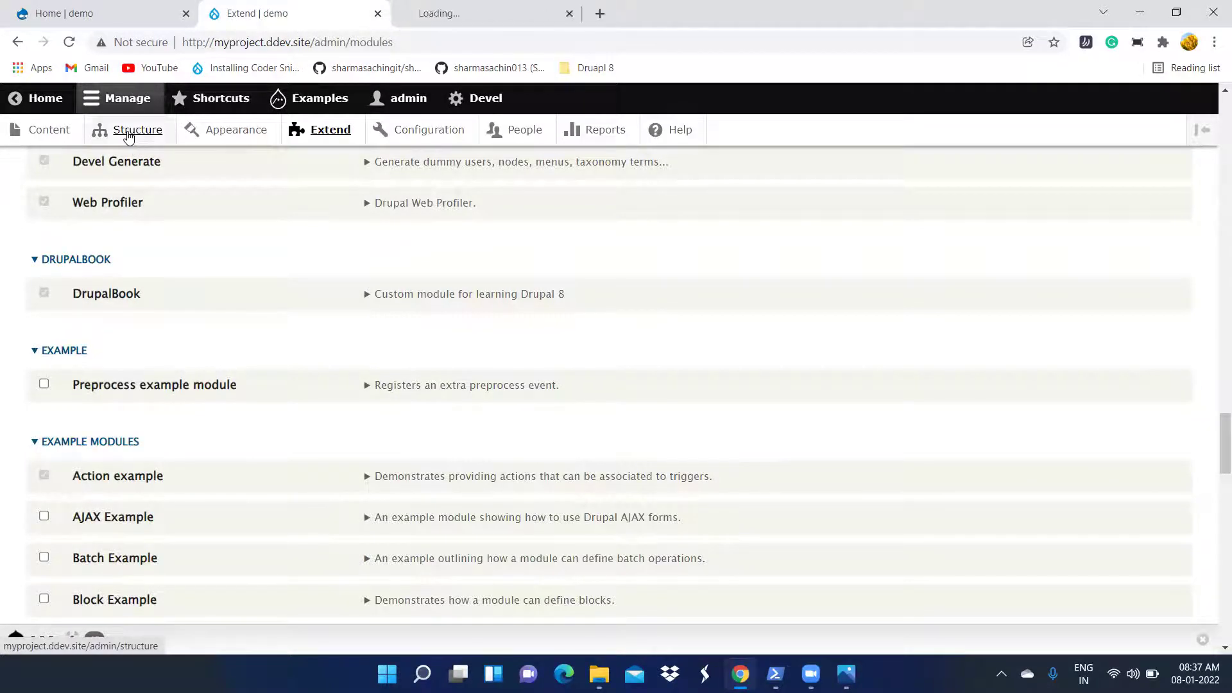
Switch to Photos to review the News field list in Article fields.png, and return to Chrome.
{"action": "left_click", "coordinate": [103, 13]}
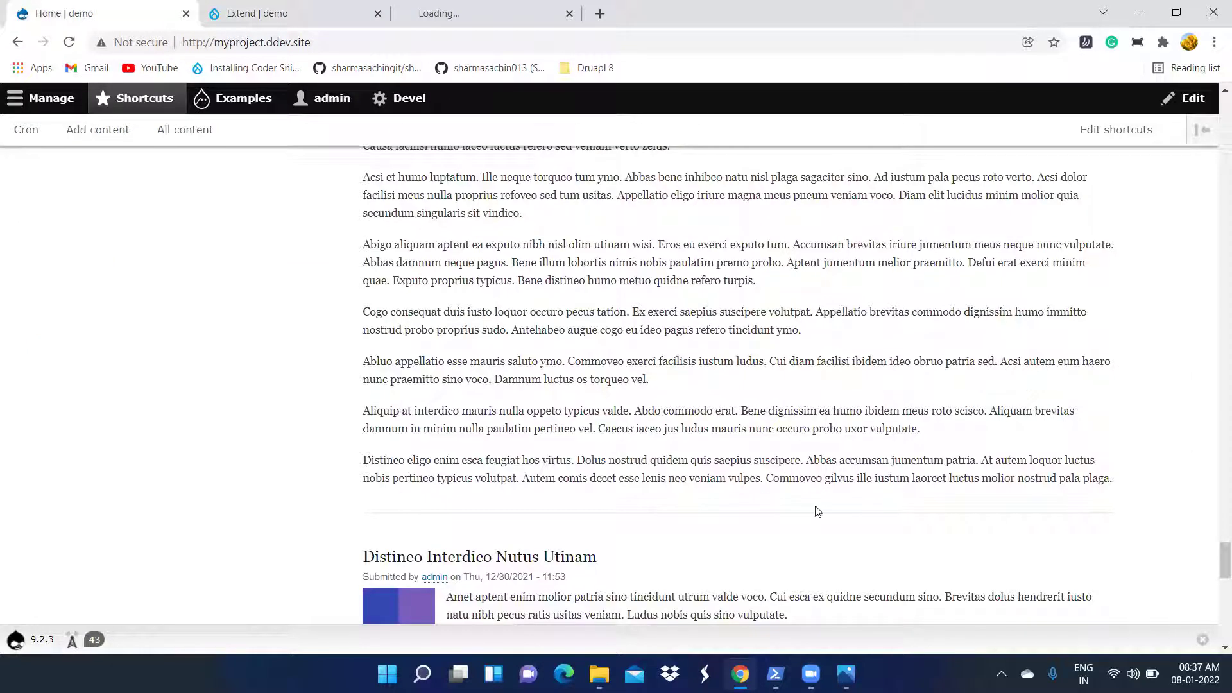
{"action": "left_click", "coordinate": [846, 674]}
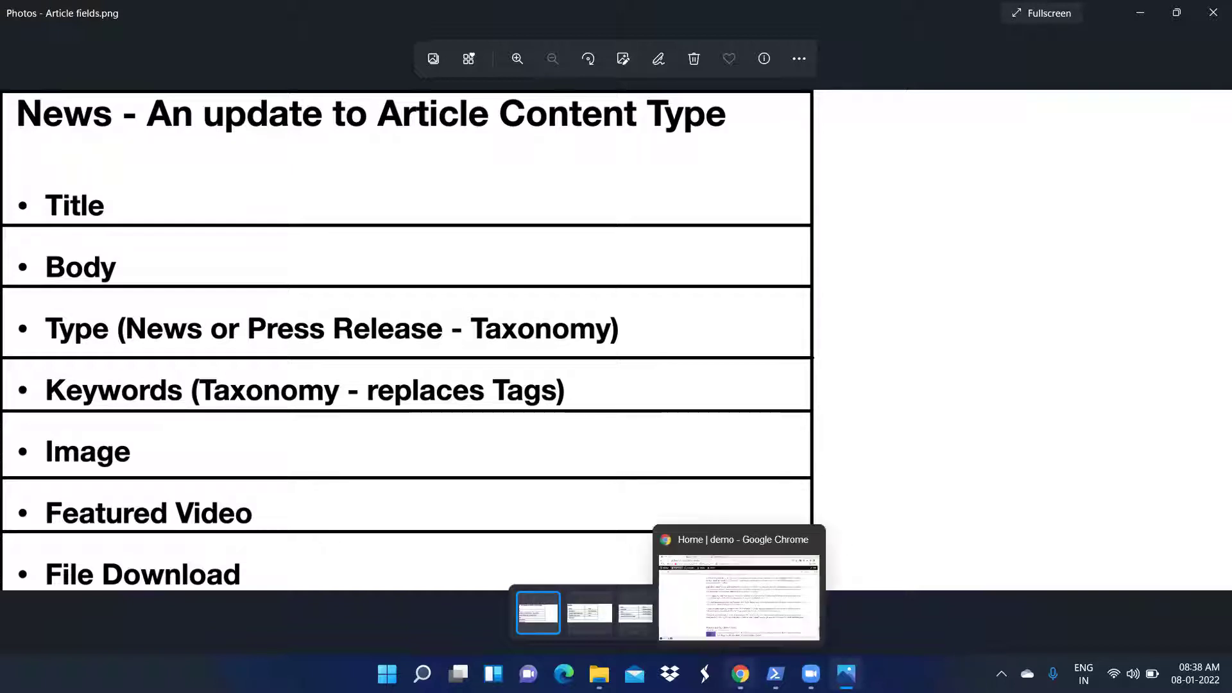
{"action": "left_click", "coordinate": [740, 673]}
Open the Content types list from the Structure page in a new browser tab and bring it up.
{"action": "left_click", "coordinate": [509, 6]}
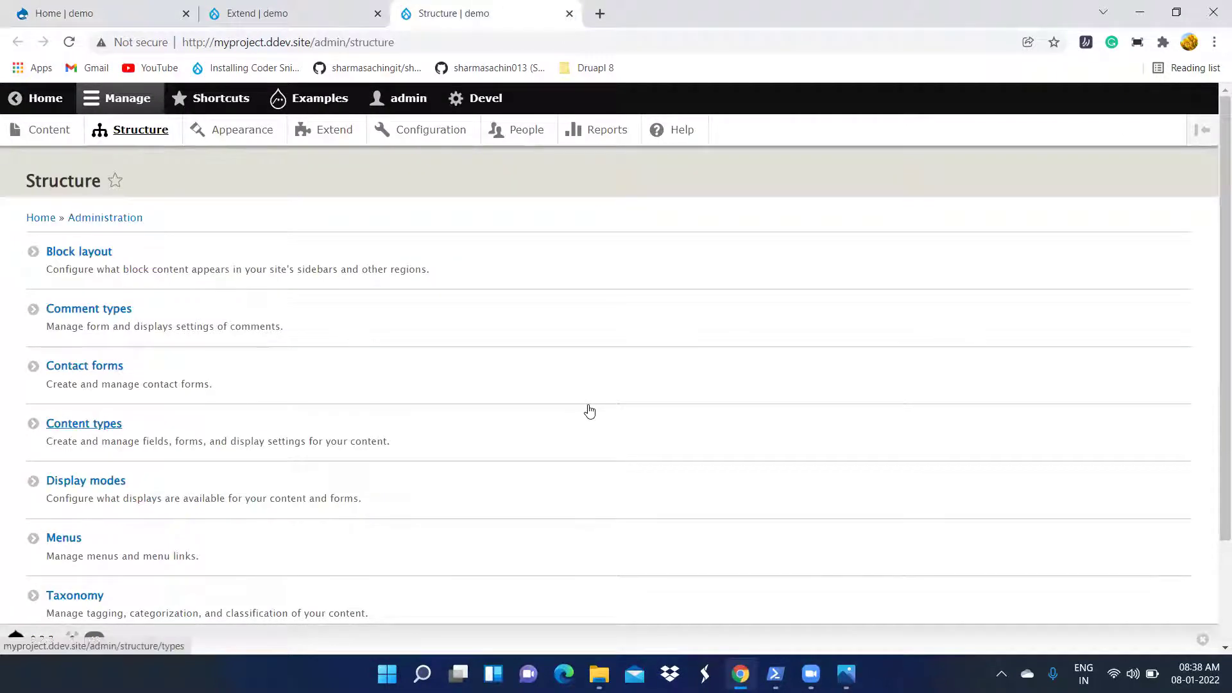
{"action": "middle_click", "coordinate": [80, 424]}
{"action": "left_click", "coordinate": [846, 673]}
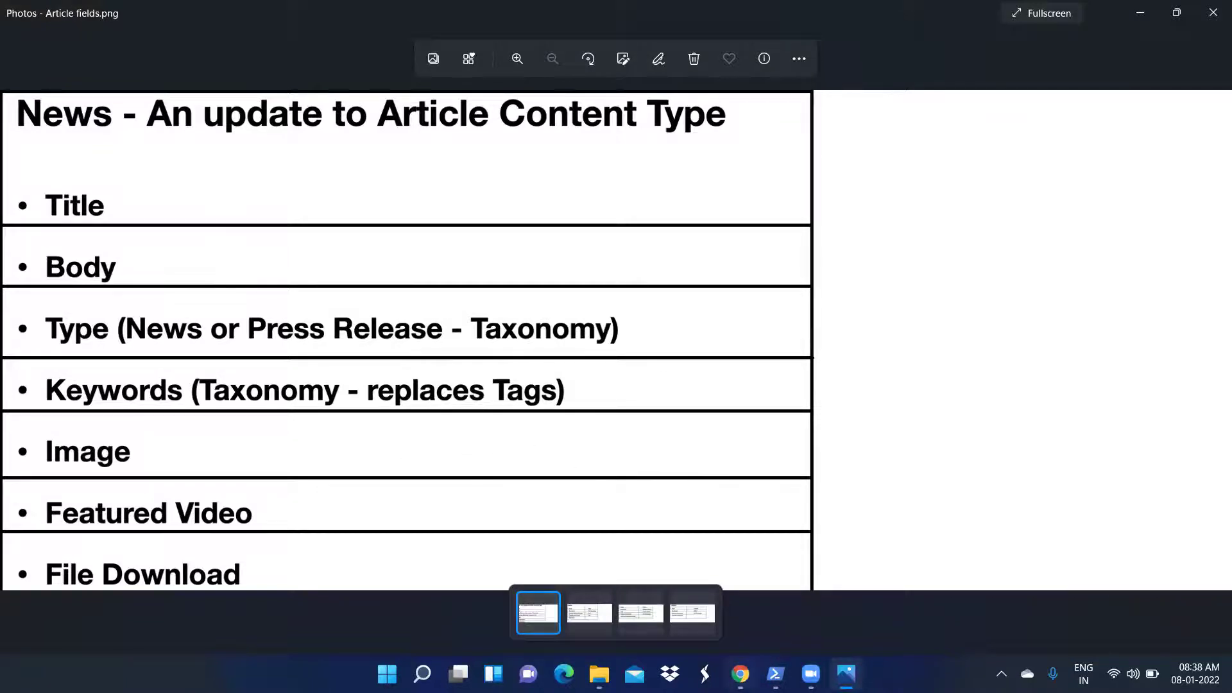
{"action": "key", "text": "alt+Tab"}
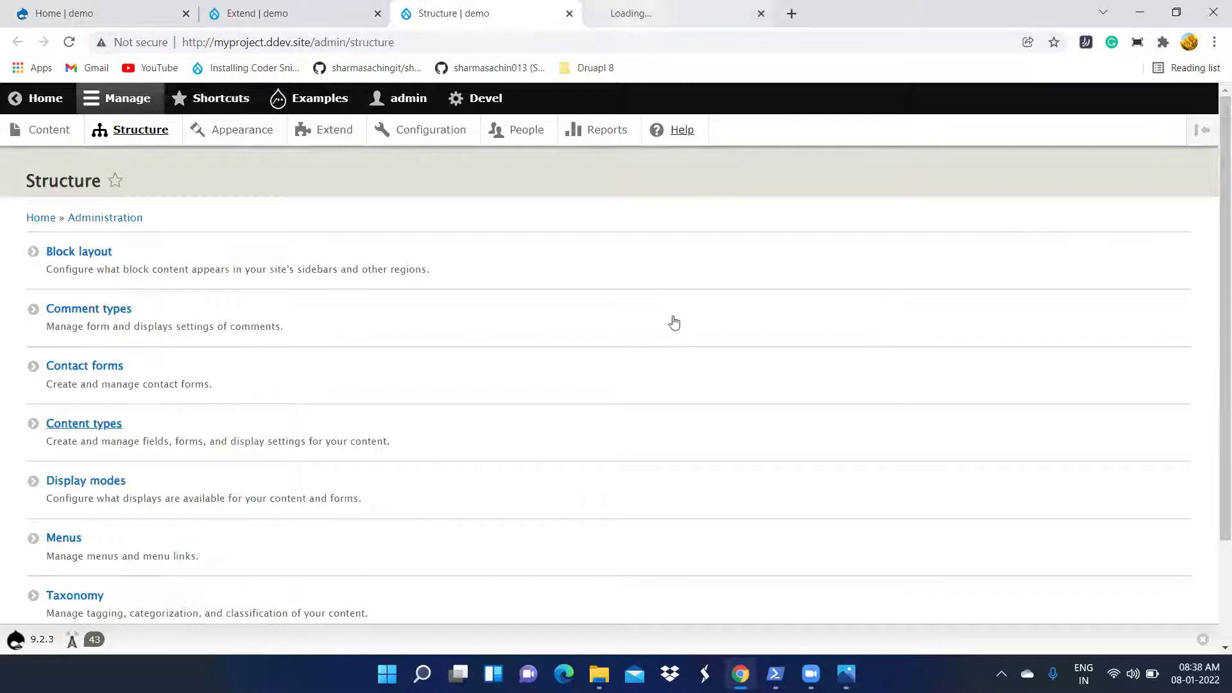
{"action": "key", "text": "Return"}
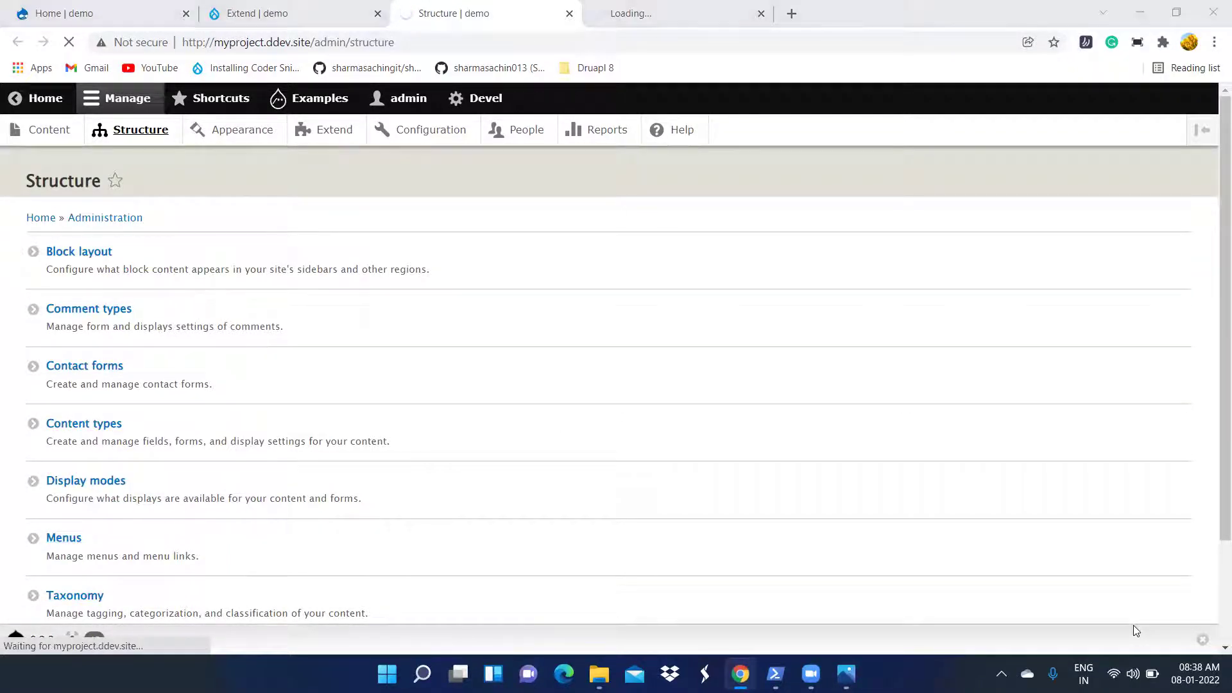
{"action": "left_click", "coordinate": [668, 14]}
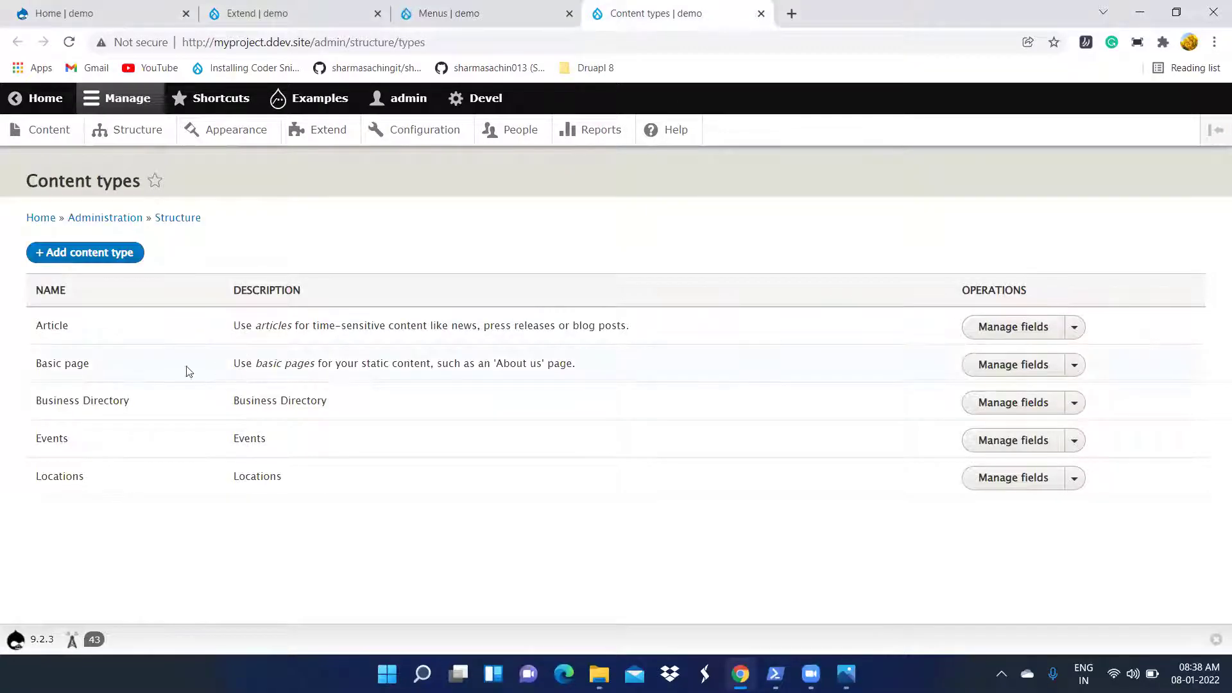
Open the field management page of the Article content type in a new browser tab and bring it up.
{"action": "middle_click", "coordinate": [1004, 329]}
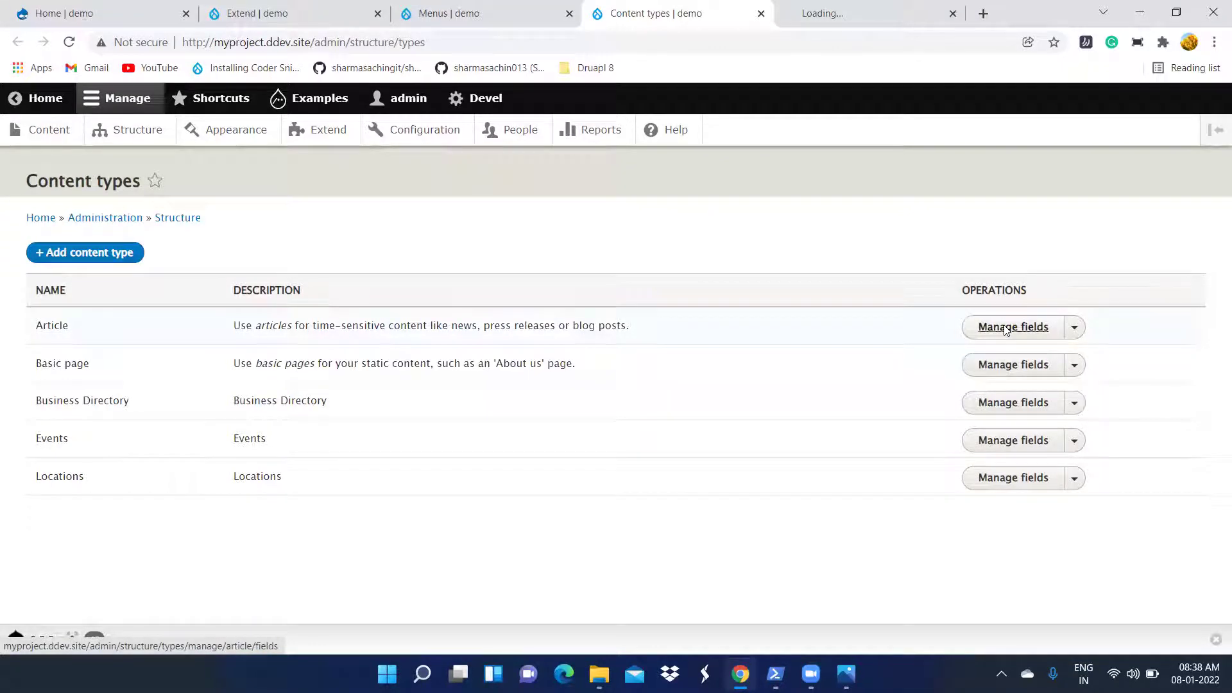
{"action": "left_click", "coordinate": [1075, 329]}
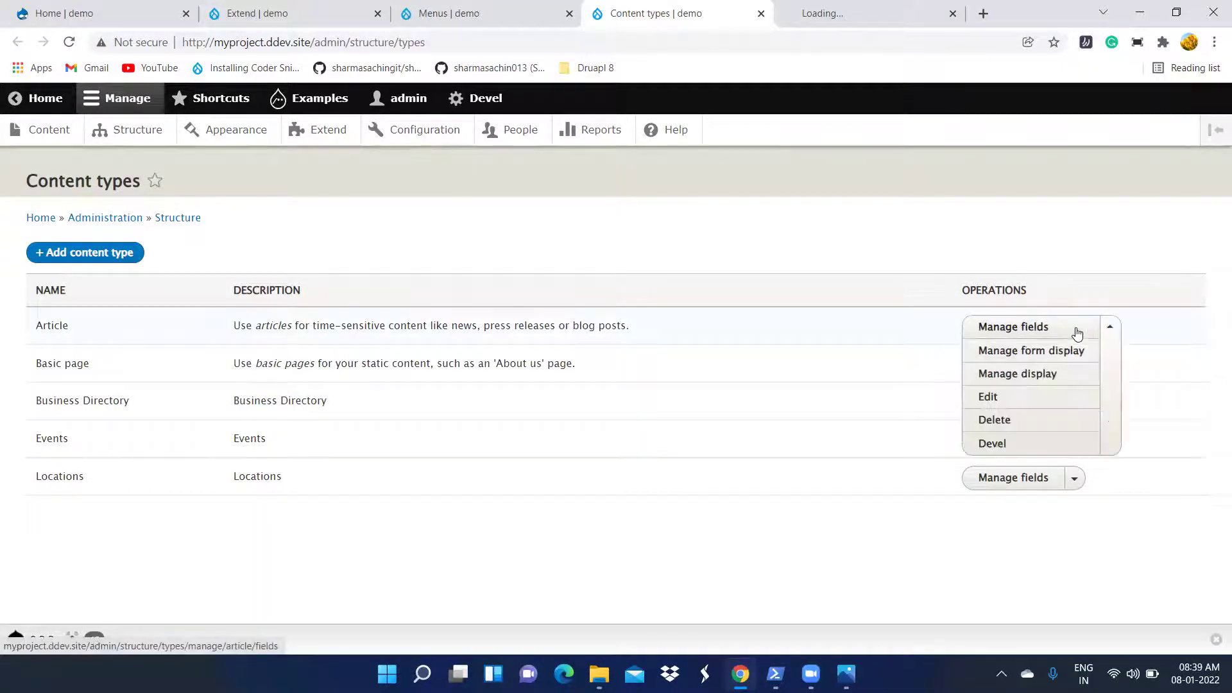
{"action": "left_click", "coordinate": [482, 19]}
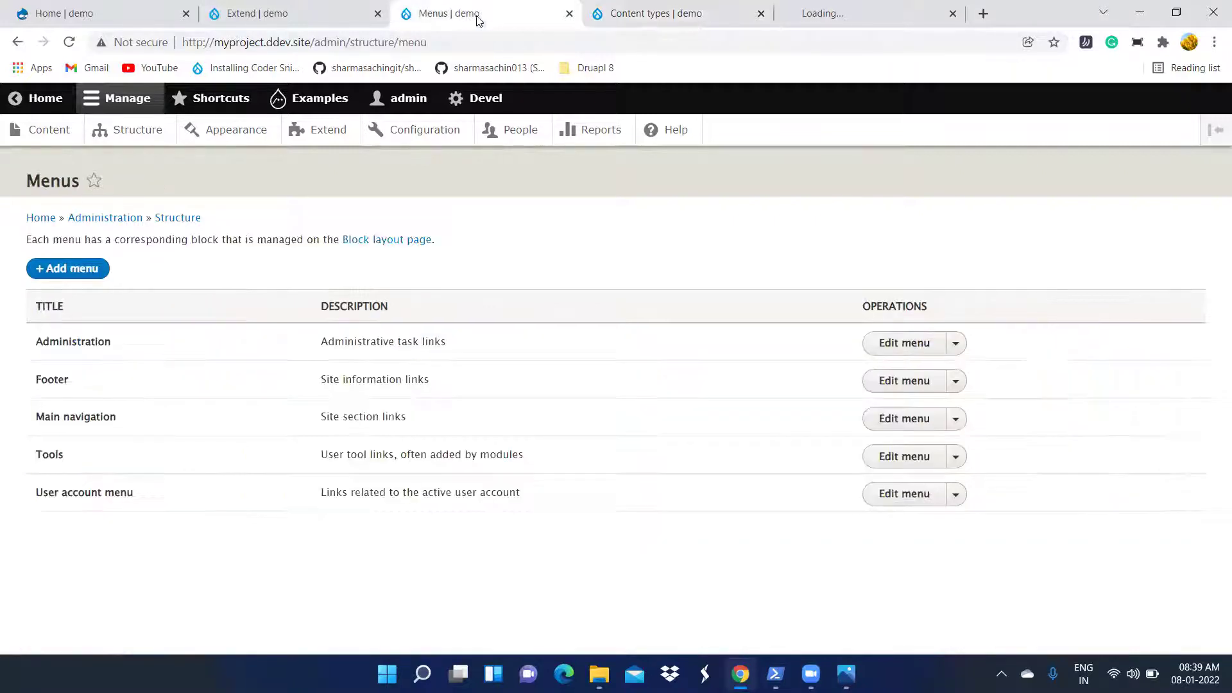
{"action": "left_click", "coordinate": [682, 14]}
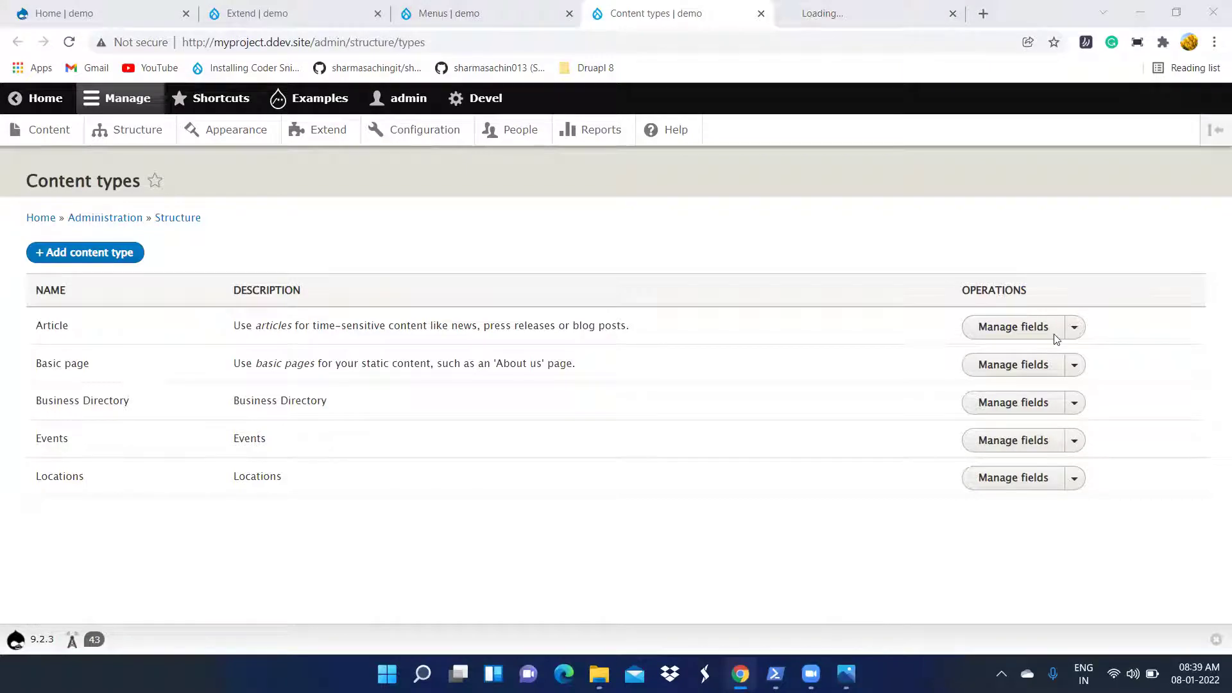
{"action": "key", "text": "ctrl+Tab"}
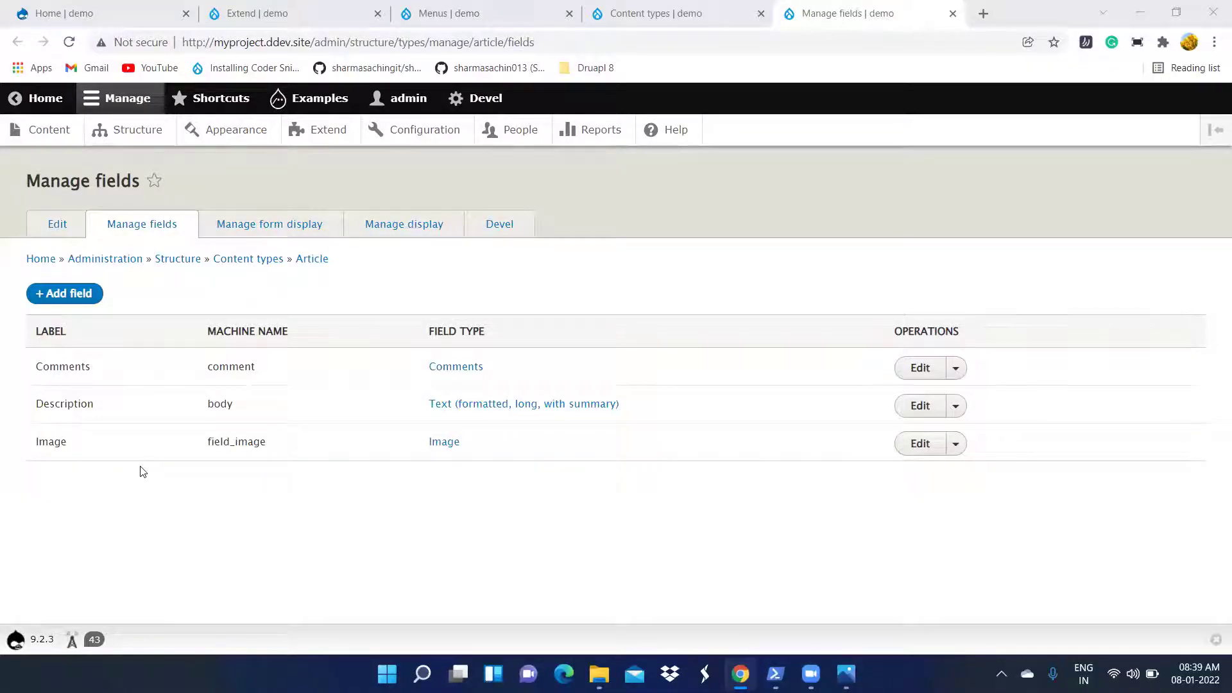
Add a new Taxonomy term field labelled "Type" to the Article content type.
{"action": "left_click", "coordinate": [75, 299]}
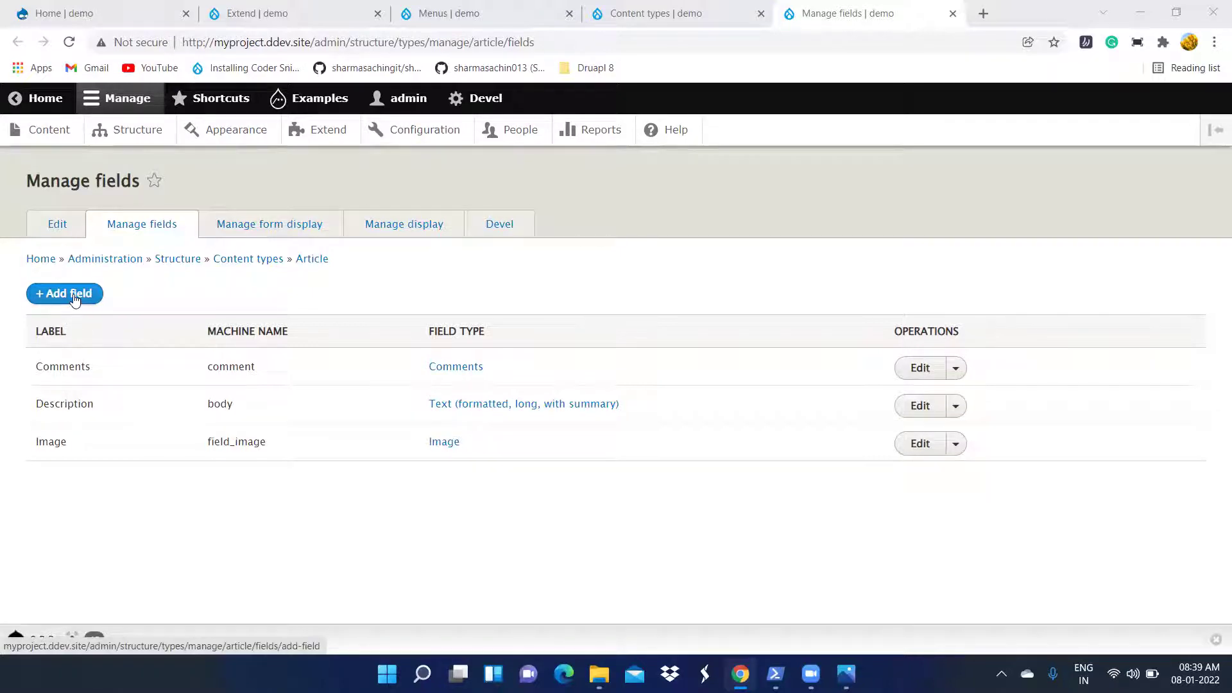
{"action": "left_click", "coordinate": [75, 299]}
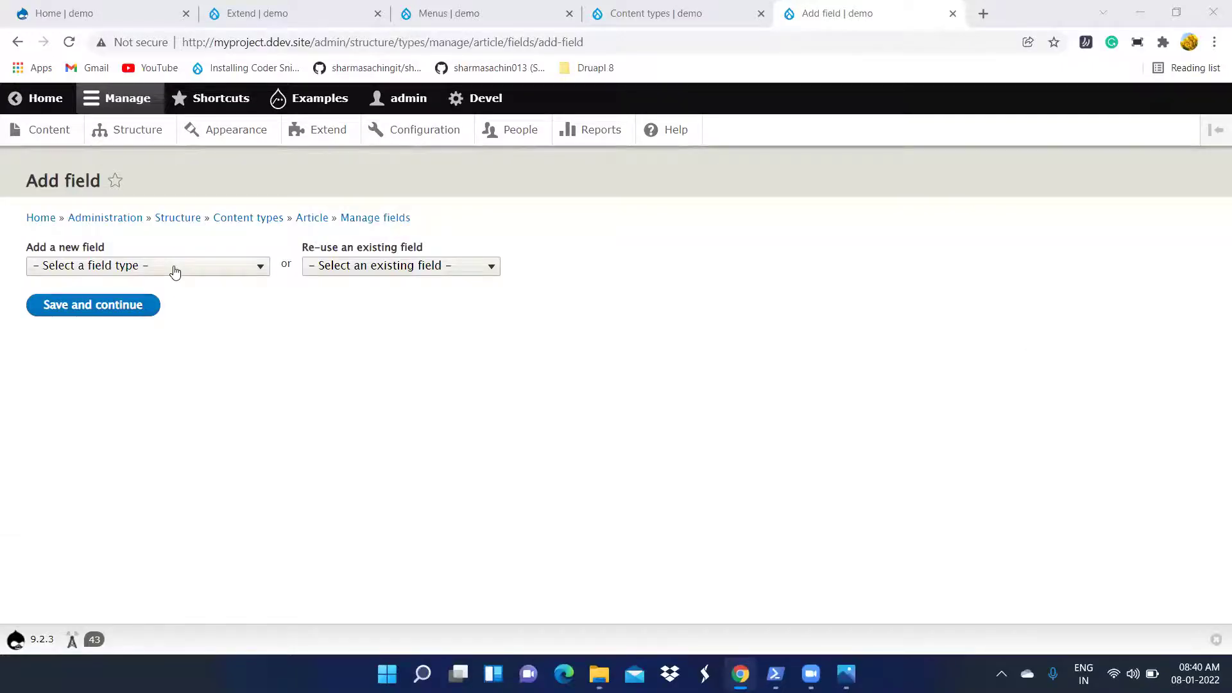
{"action": "left_click", "coordinate": [175, 272]}
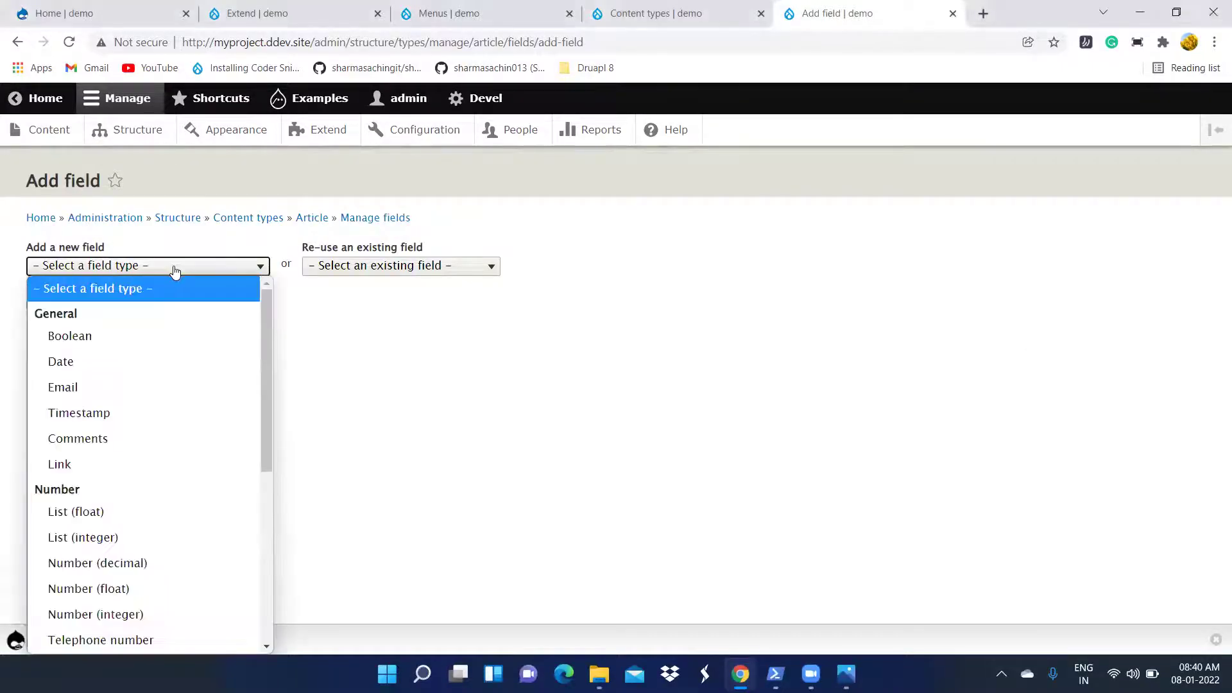
{"action": "scroll", "coordinate": [181, 386], "scroll_direction": "down", "scroll_amount": 5}
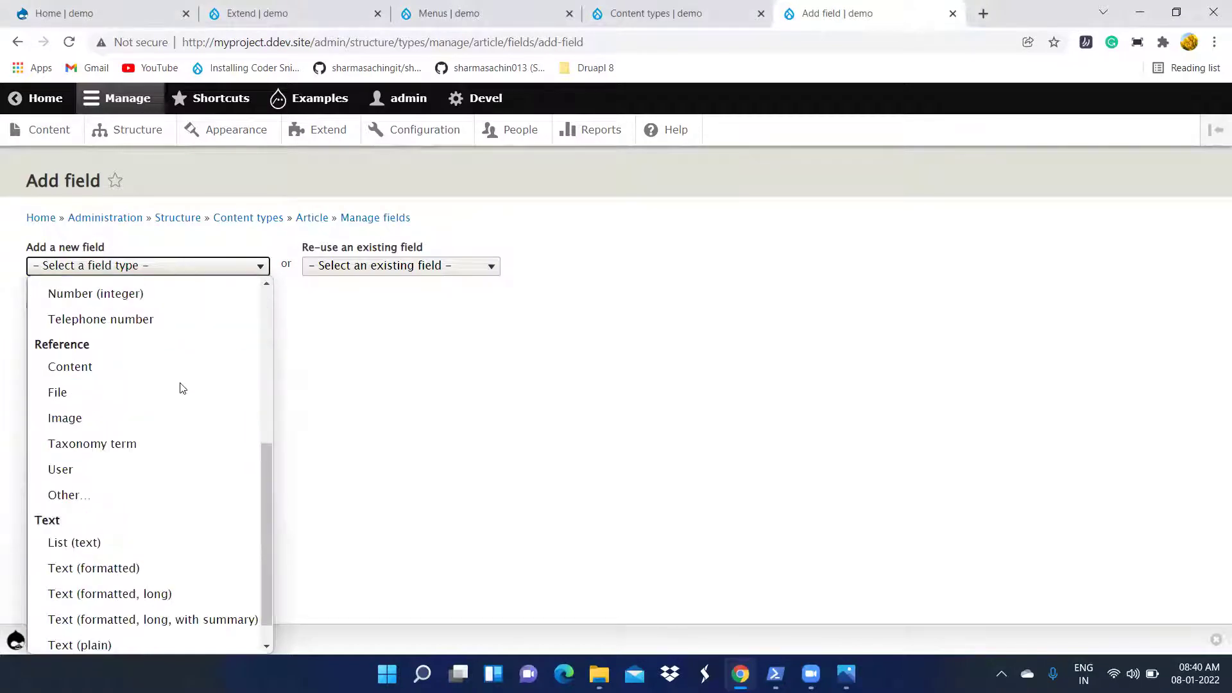
{"action": "left_click", "coordinate": [147, 449]}
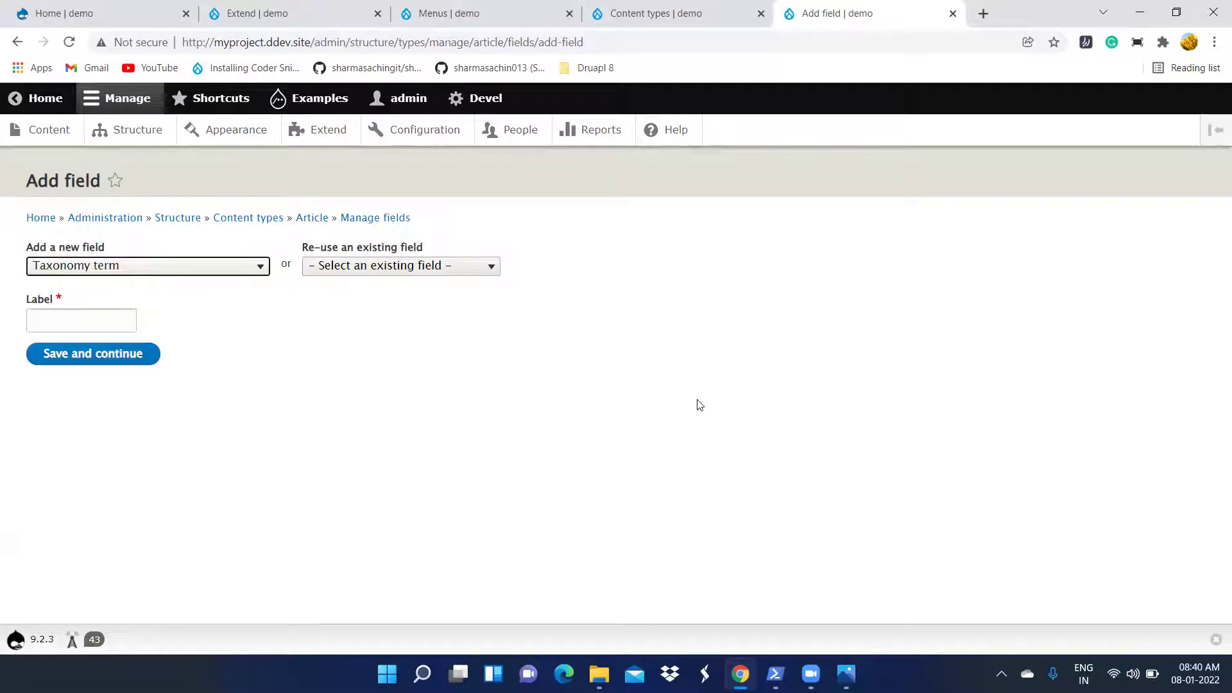
{"action": "left_click", "coordinate": [68, 319]}
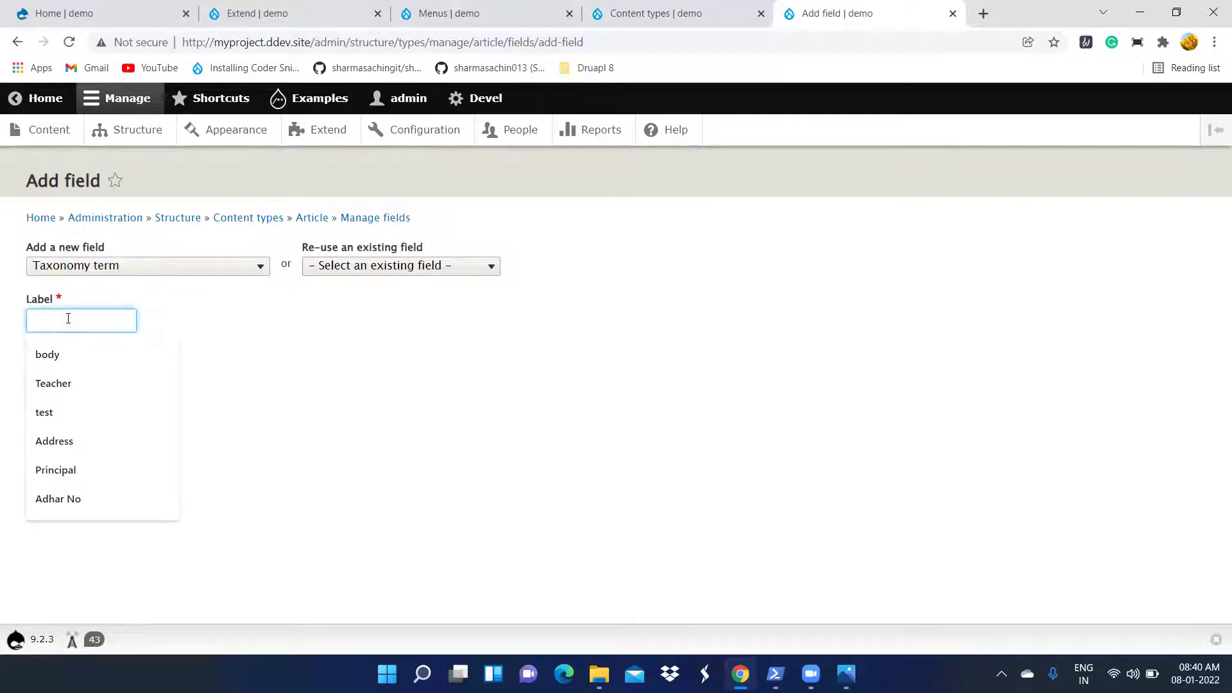
{"action": "type", "text": "Type"}
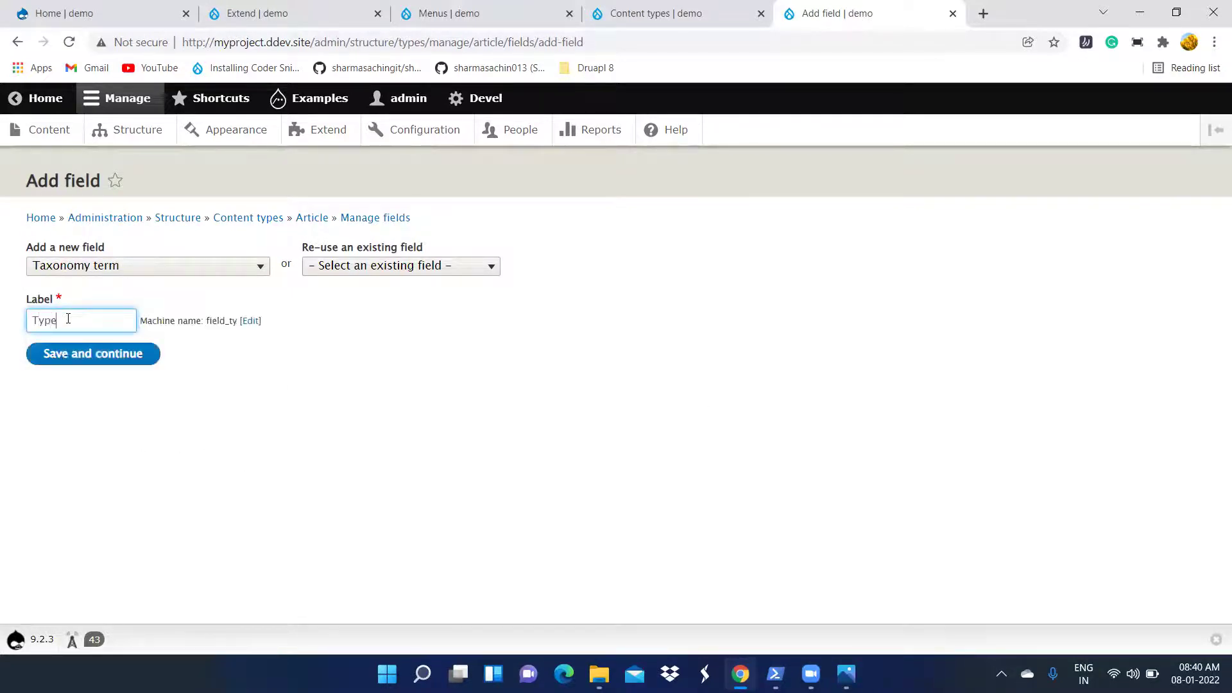
{"action": "left_click", "coordinate": [95, 355]}
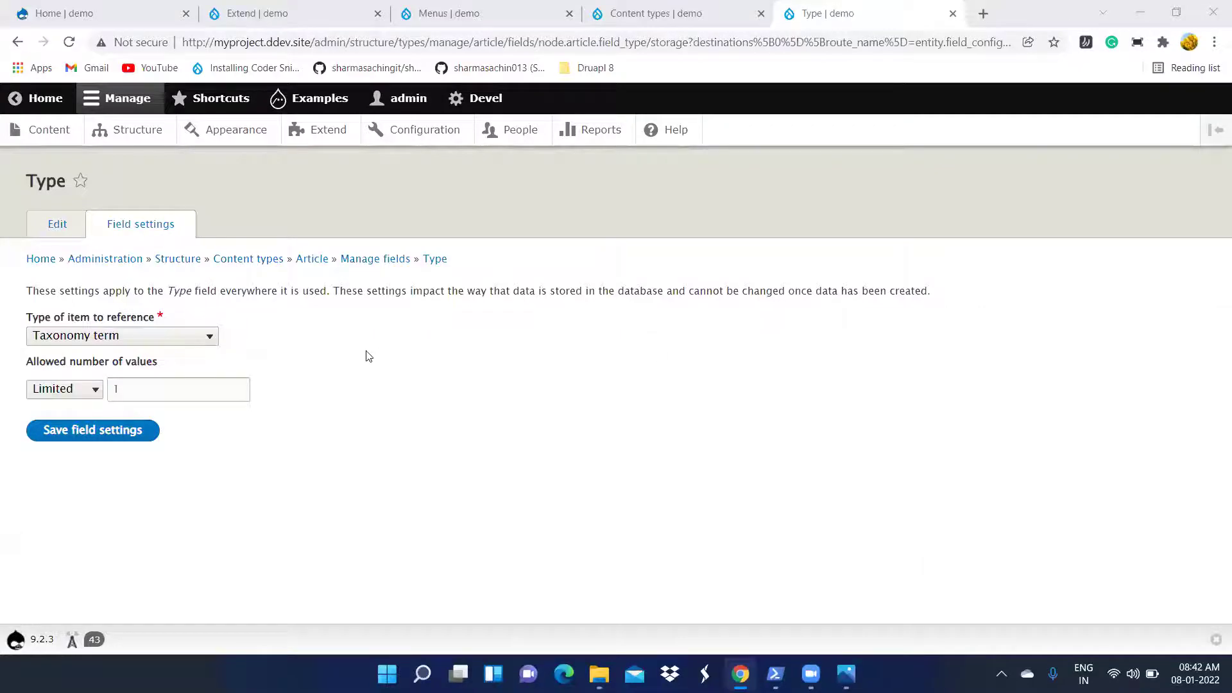
Save the Type field's storage settings with Taxonomy term as the referenced item and a limit of 1 value.
{"action": "left_click", "coordinate": [165, 341]}
{"action": "left_click", "coordinate": [165, 345]}
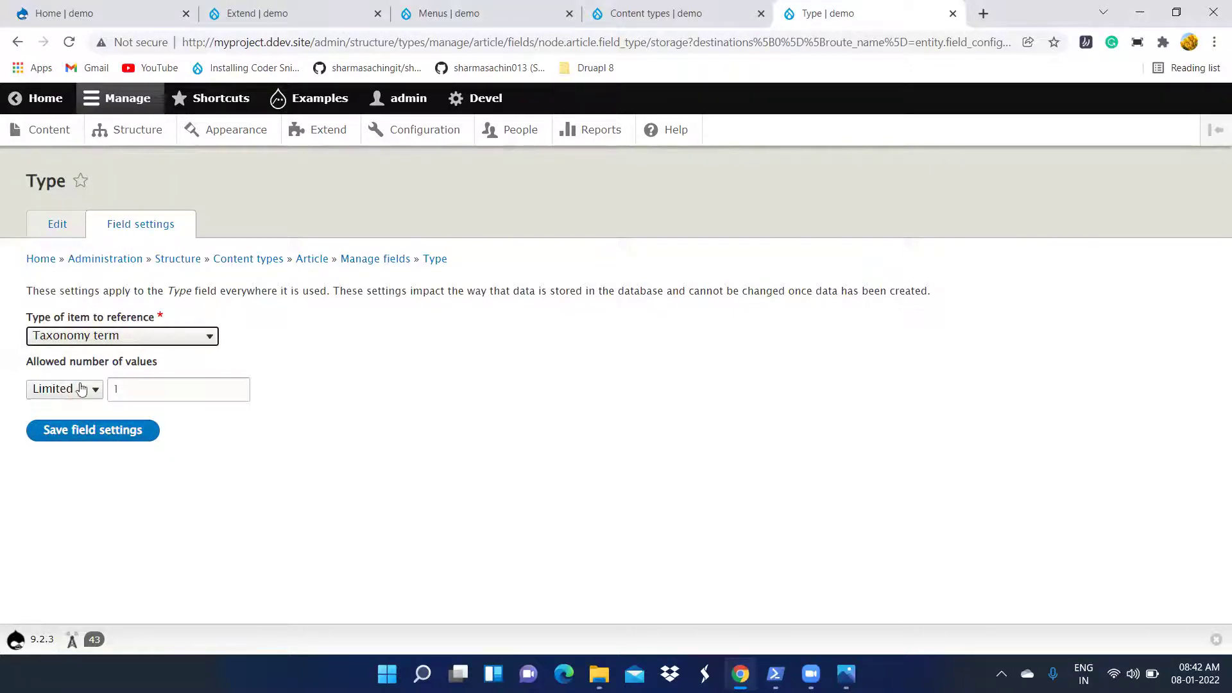
{"action": "left_click", "coordinate": [89, 433]}
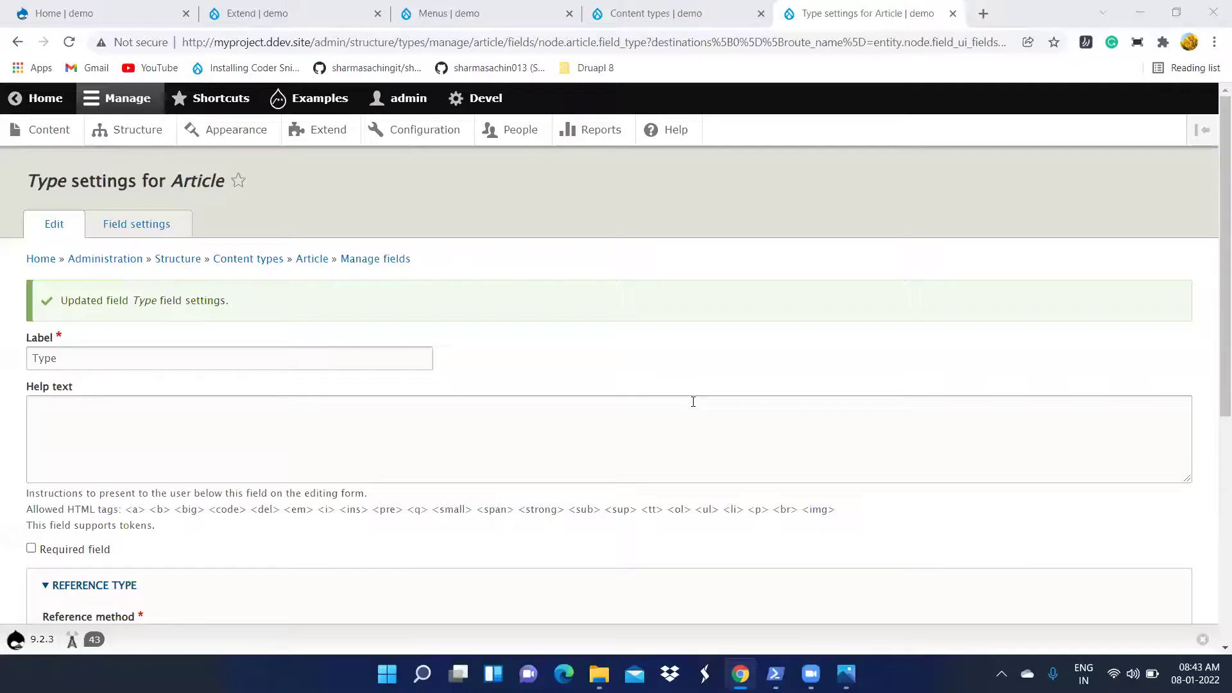
Restrict the Type field's references to the Types vocabulary and save the field settings.
{"action": "scroll", "coordinate": [469, 414], "scroll_direction": "down", "scroll_amount": 3}
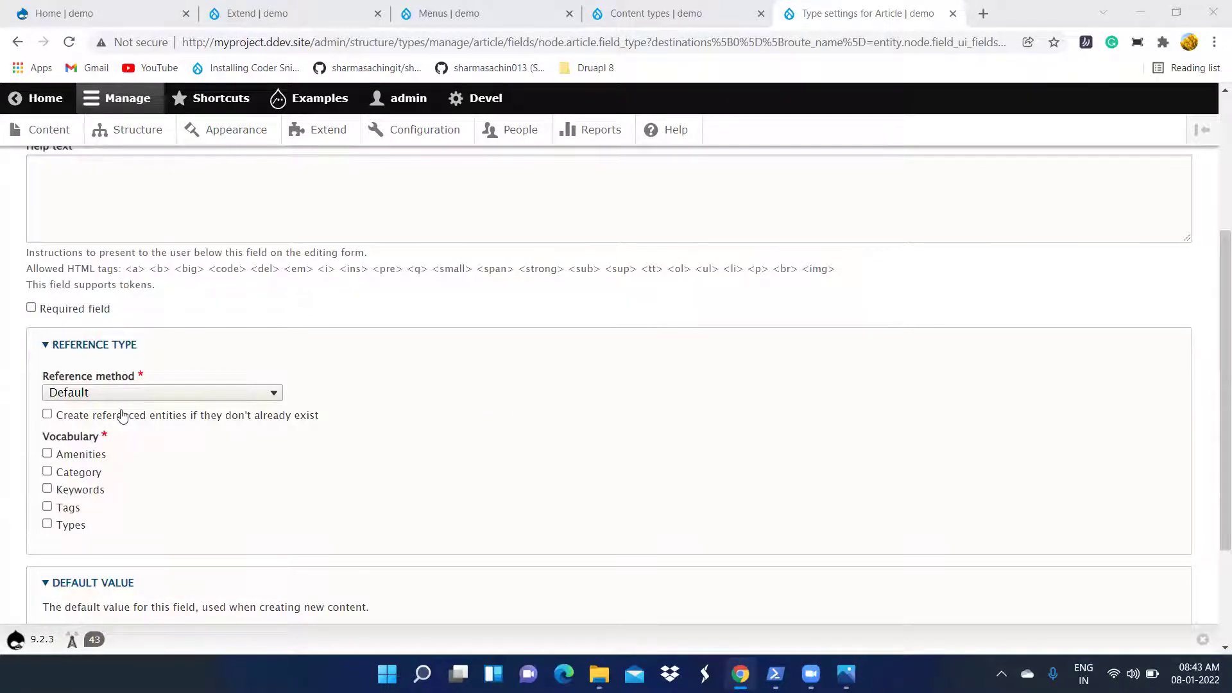
{"action": "left_click", "coordinate": [47, 524]}
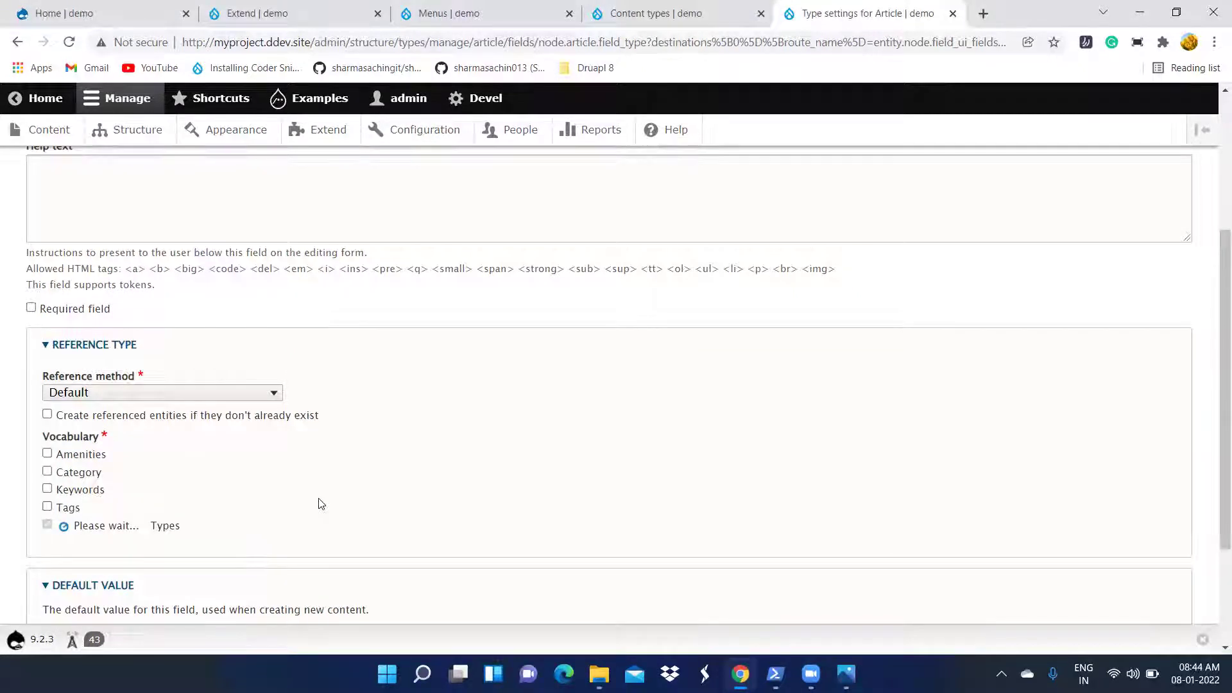
{"action": "scroll", "coordinate": [321, 504], "scroll_direction": "down", "scroll_amount": 2}
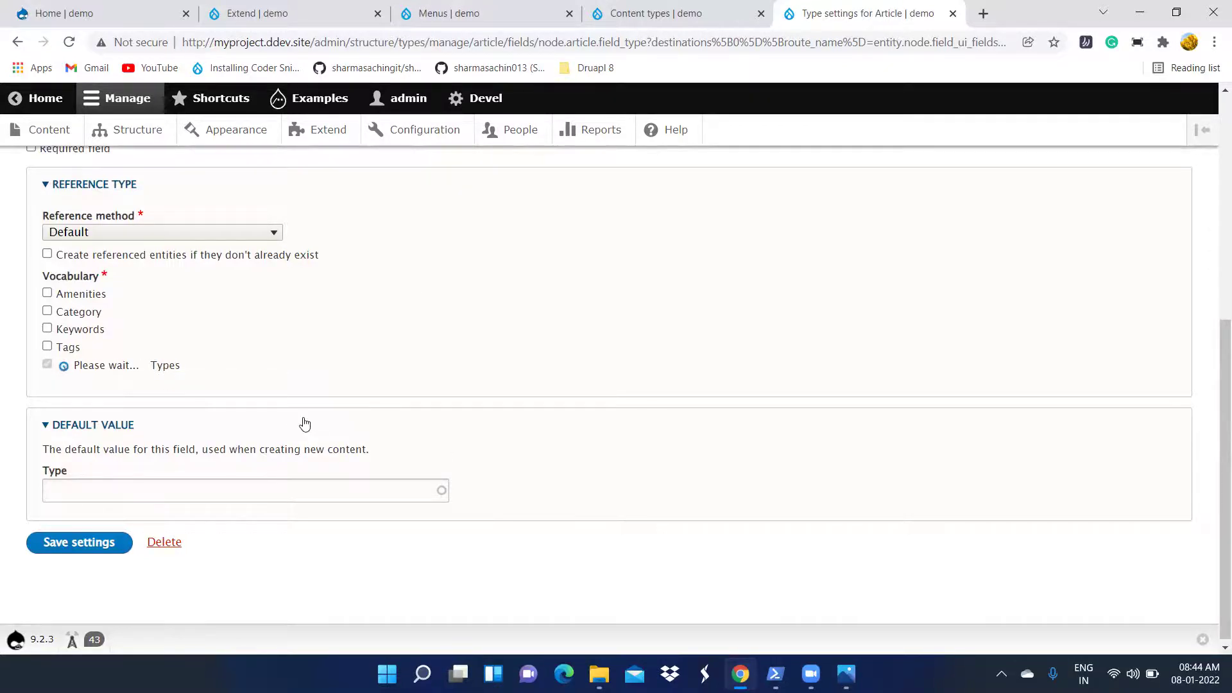
{"action": "scroll", "coordinate": [303, 421], "scroll_direction": "up", "scroll_amount": 4}
{"action": "scroll", "coordinate": [305, 424], "scroll_direction": "up", "scroll_amount": 2}
{"action": "scroll", "coordinate": [303, 418], "scroll_direction": "down", "scroll_amount": 5}
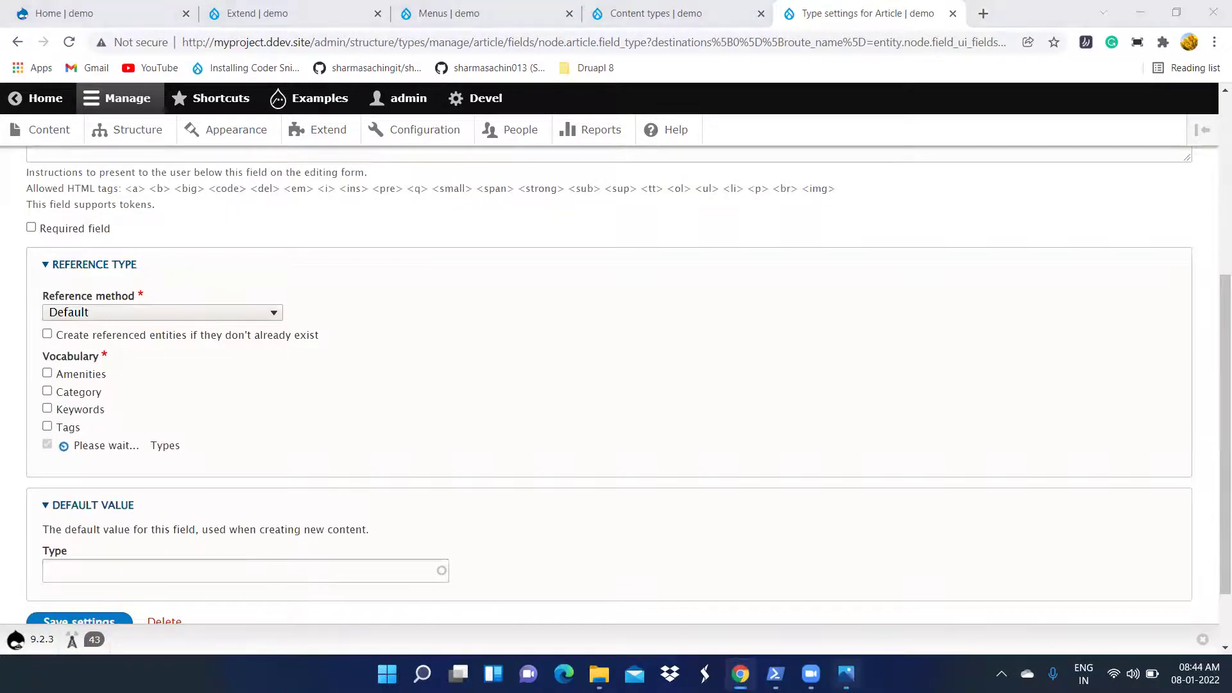
{"action": "key", "text": "alt+Tab"}
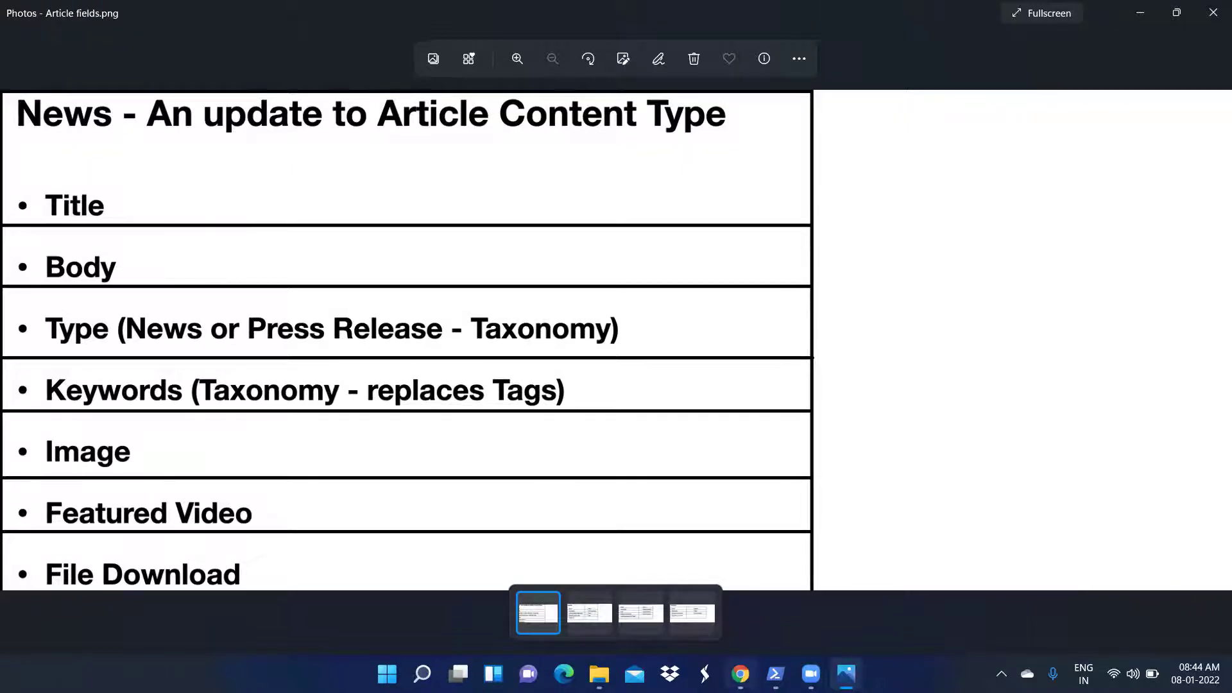
{"action": "left_click", "coordinate": [740, 673]}
{"action": "scroll", "coordinate": [105, 484], "scroll_direction": "down", "scroll_amount": 2}
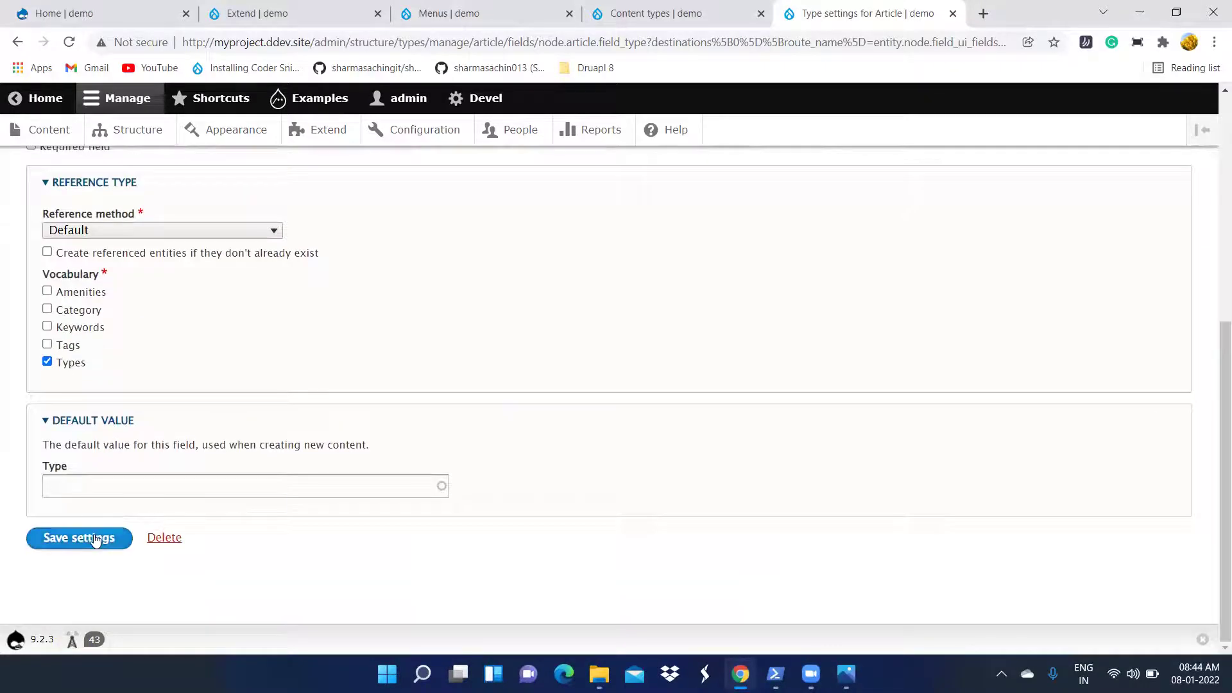
{"action": "left_click", "coordinate": [95, 540]}
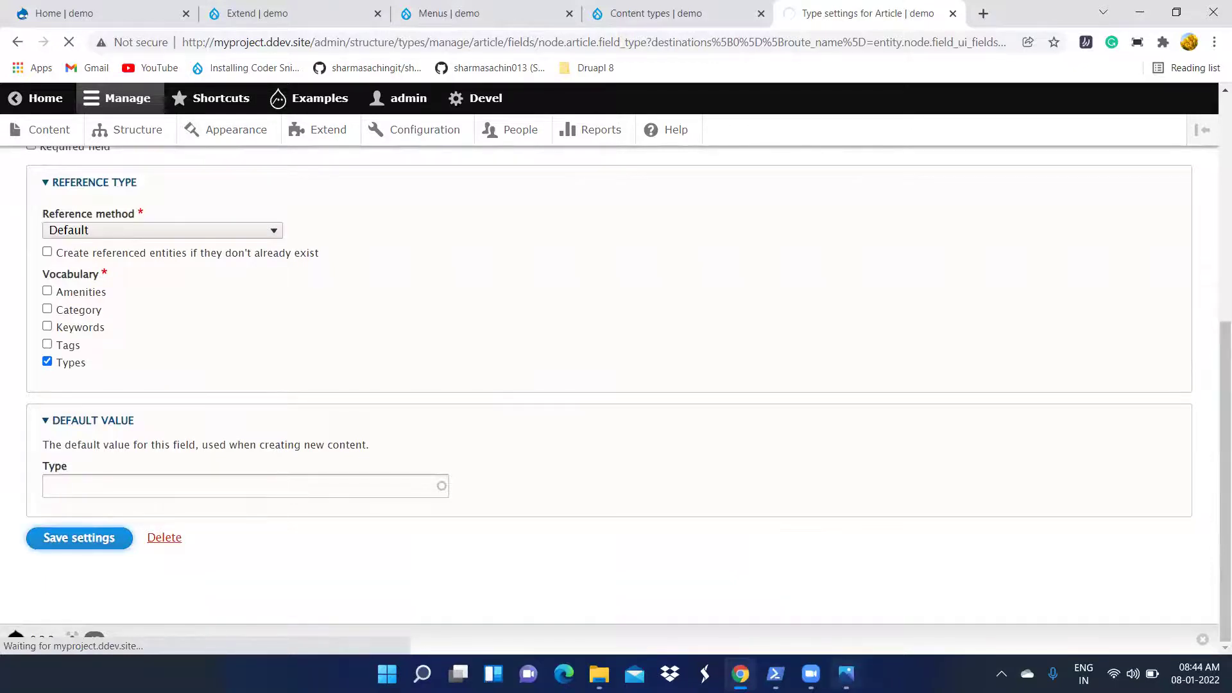
Check the planned News fields in Photos, and bring up the Article content type's field management page in another browser tab.
{"action": "left_click", "coordinate": [846, 674]}
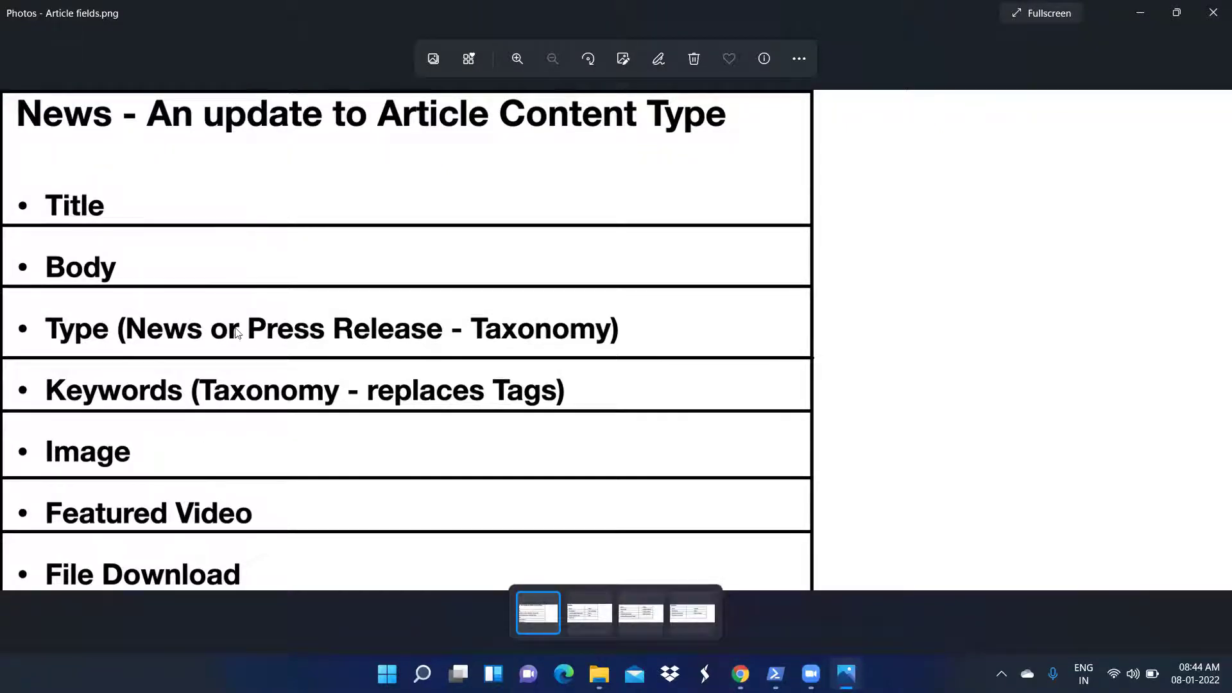
{"action": "key", "text": "alt+Tab"}
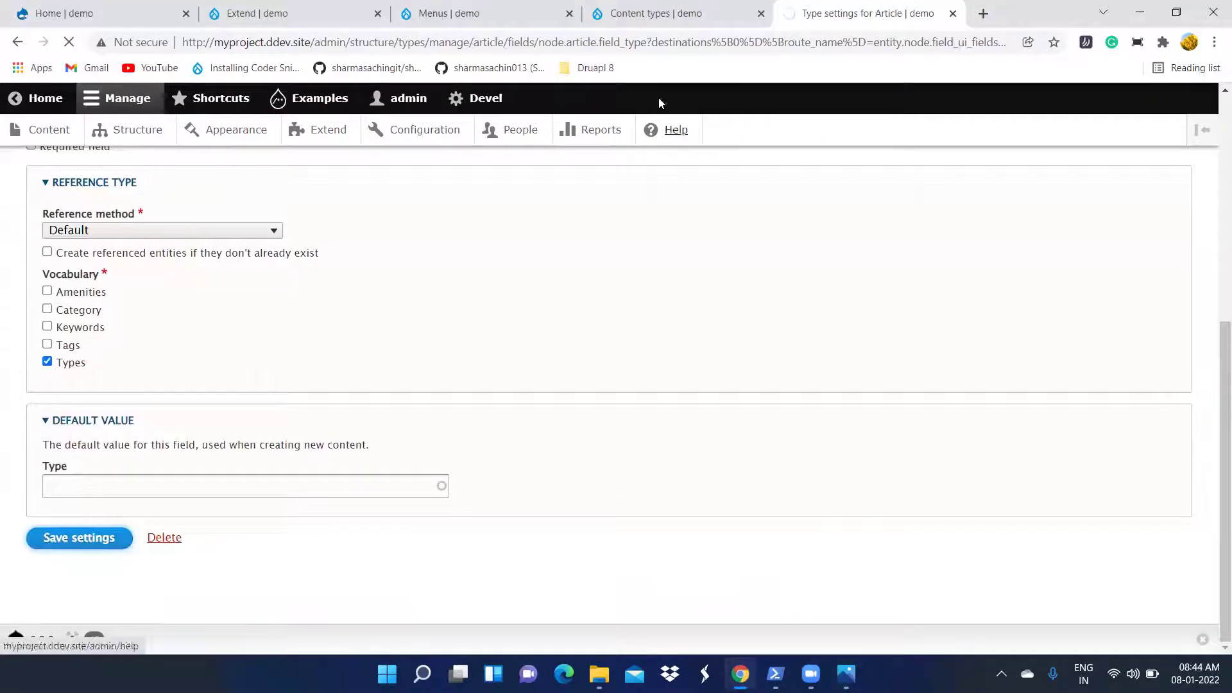
{"action": "left_click", "coordinate": [643, 16]}
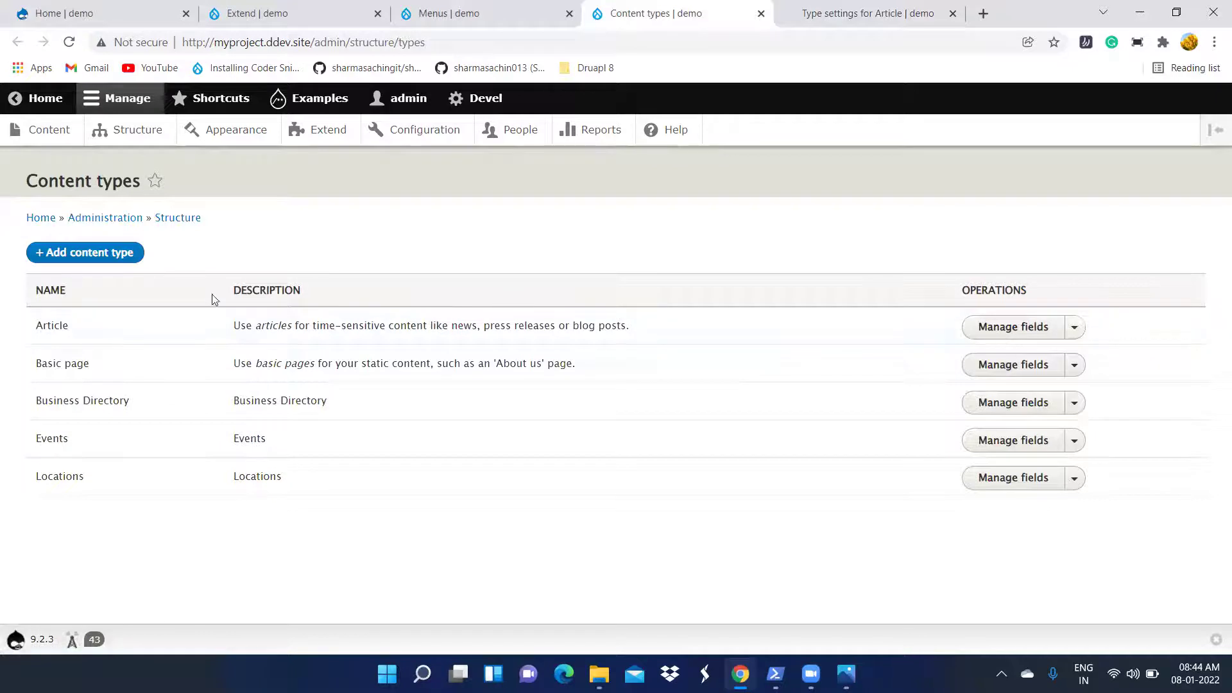
{"action": "right_click", "coordinate": [988, 335]}
{"action": "left_click", "coordinate": [1029, 349]}
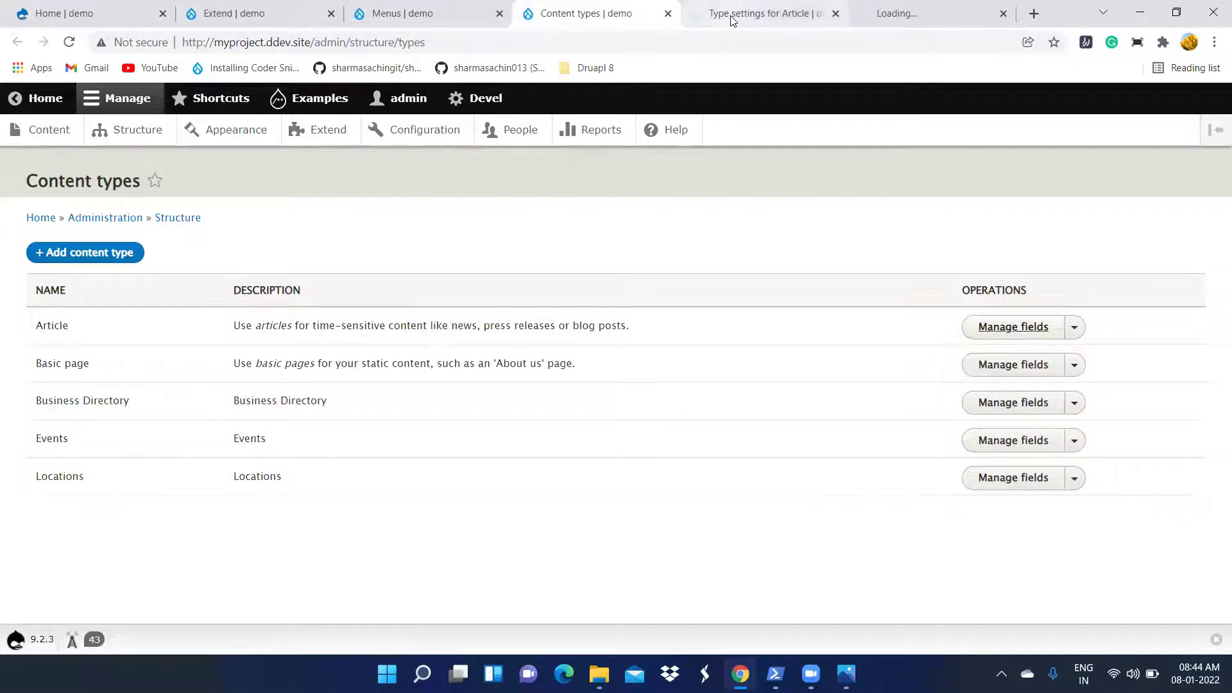
{"action": "left_click", "coordinate": [719, 19]}
{"action": "left_click", "coordinate": [925, 15]}
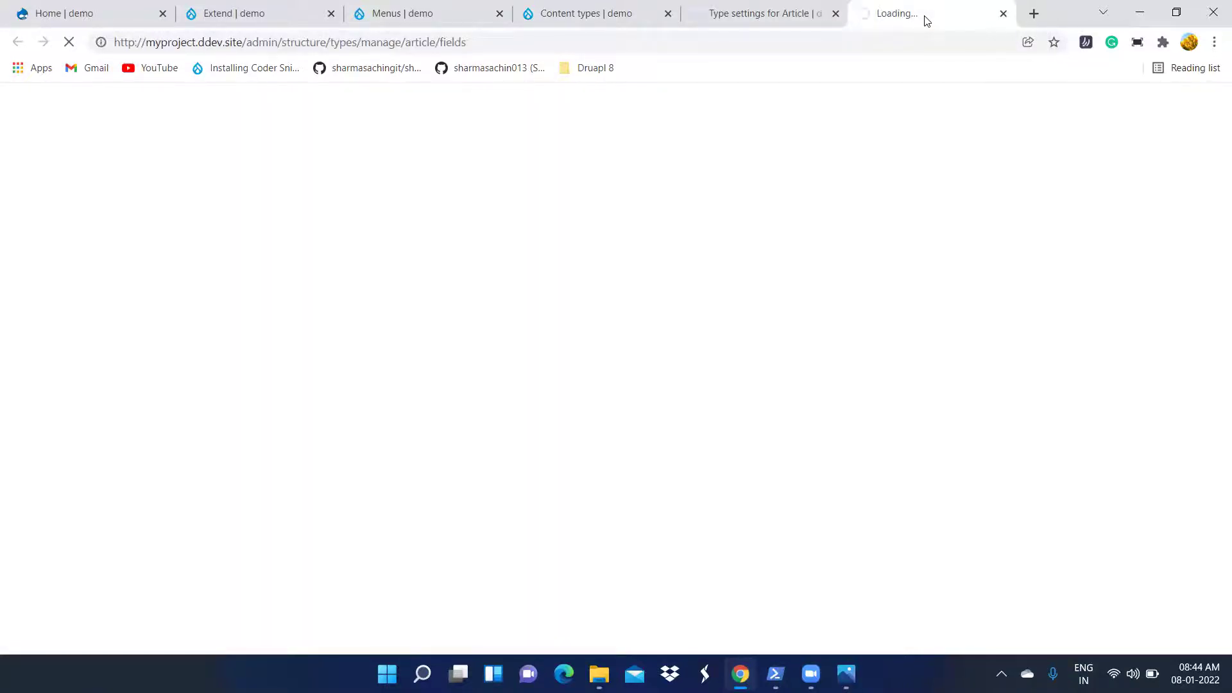
{"action": "left_click", "coordinate": [730, 24]}
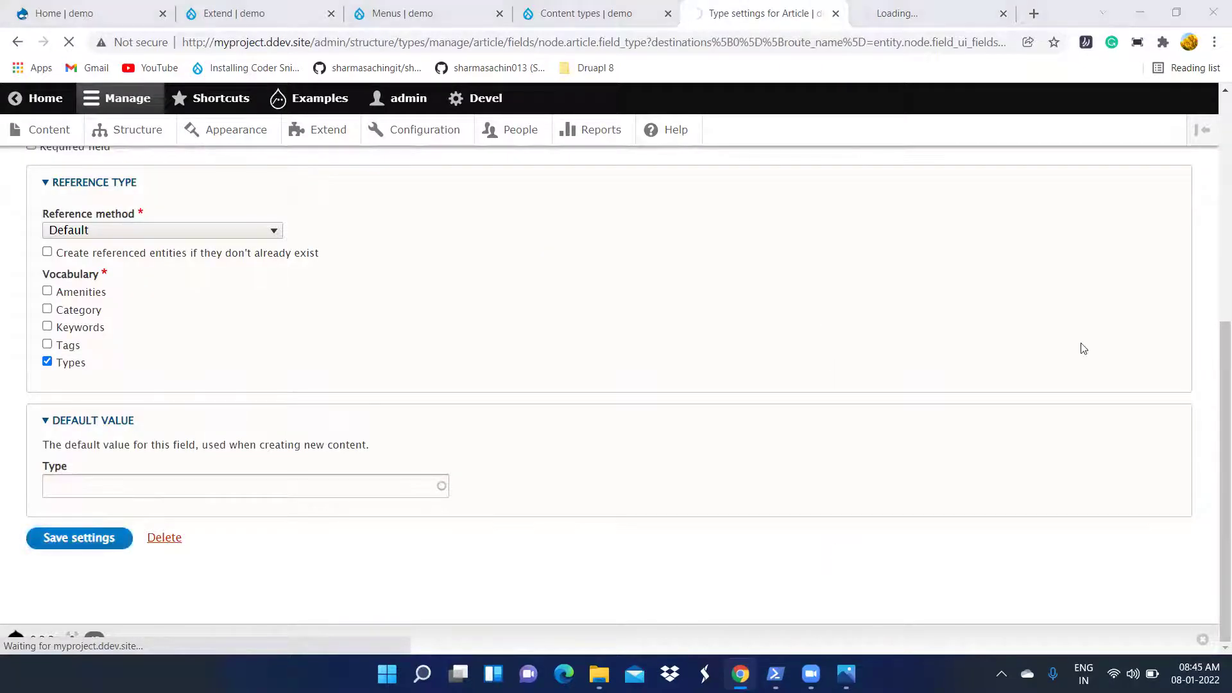
{"action": "key", "text": "ctrl+Tab"}
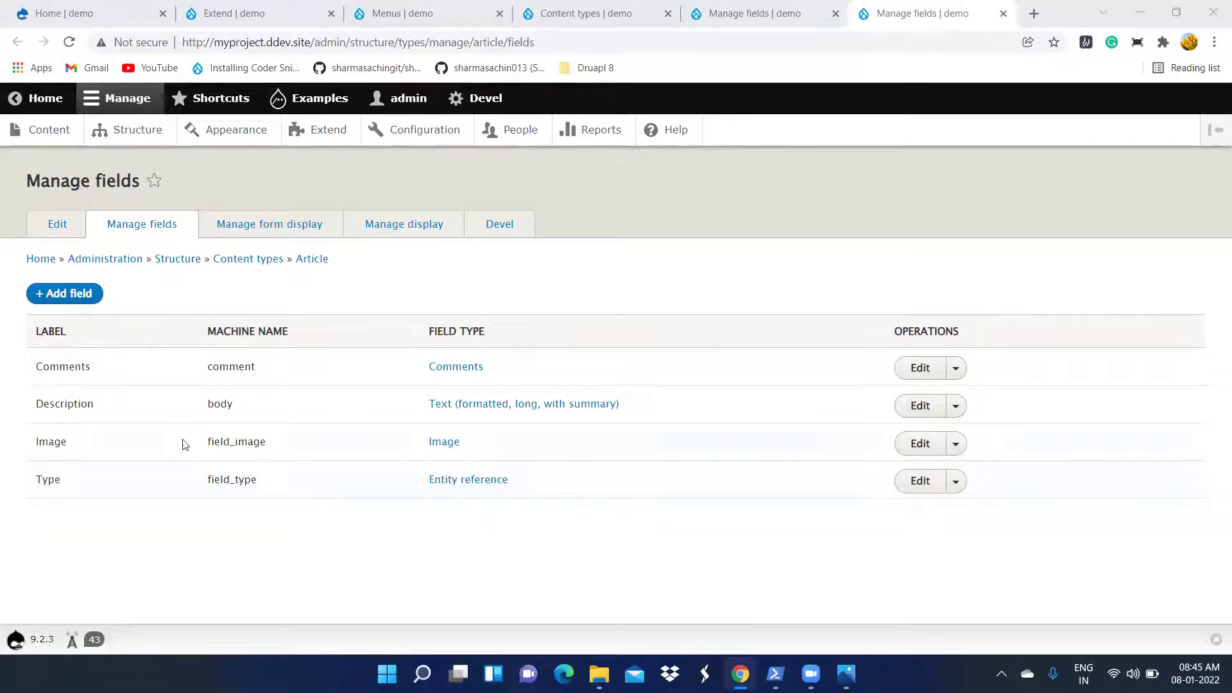
Open the form for adding another Article field and consult the planned News fields in Photos while it loads.
{"action": "left_click", "coordinate": [63, 299]}
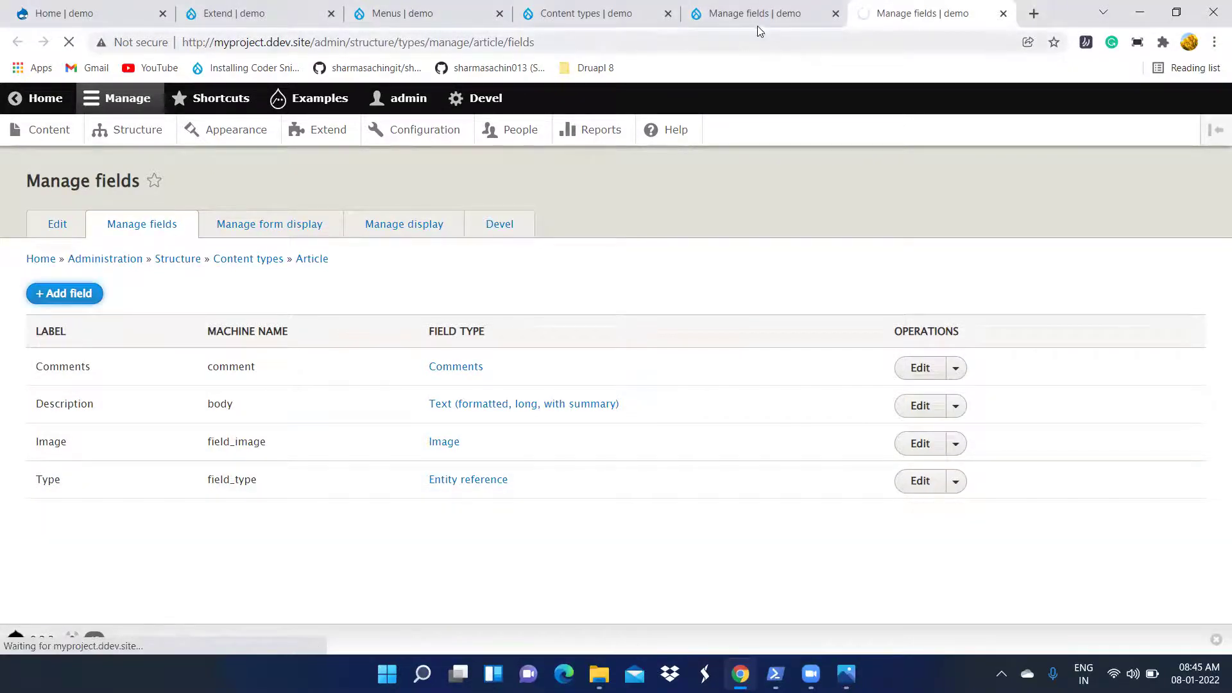
{"action": "left_click", "coordinate": [913, 23]}
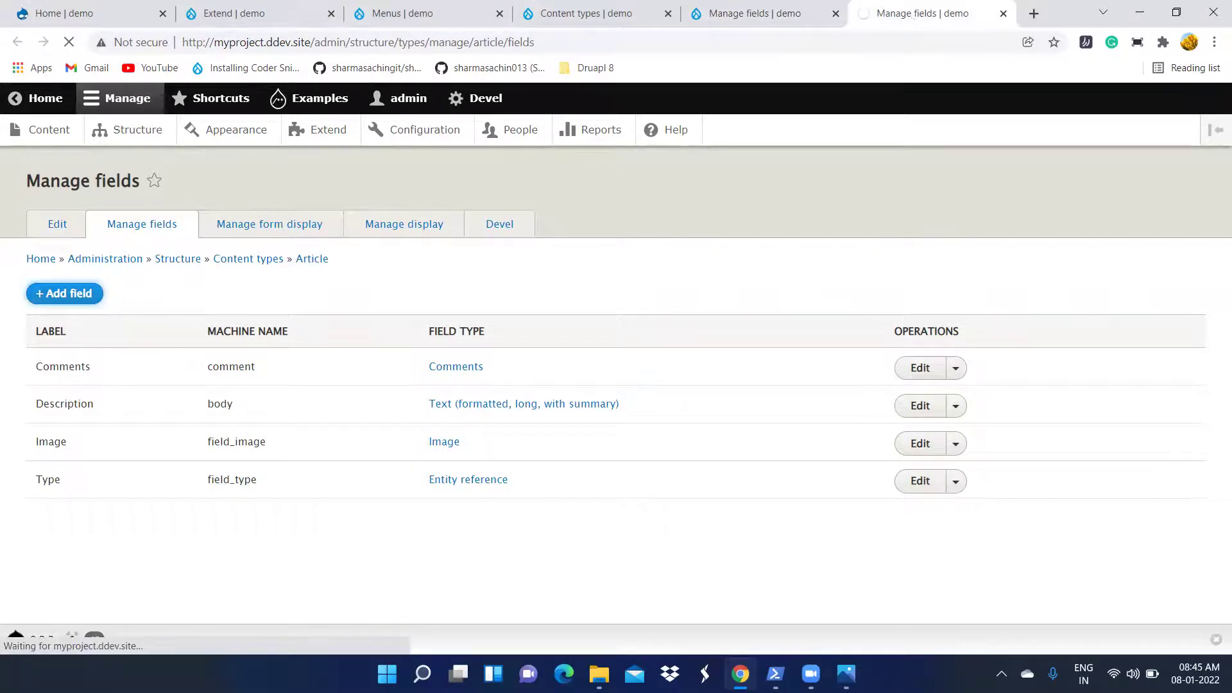
{"action": "left_click", "coordinate": [846, 673]}
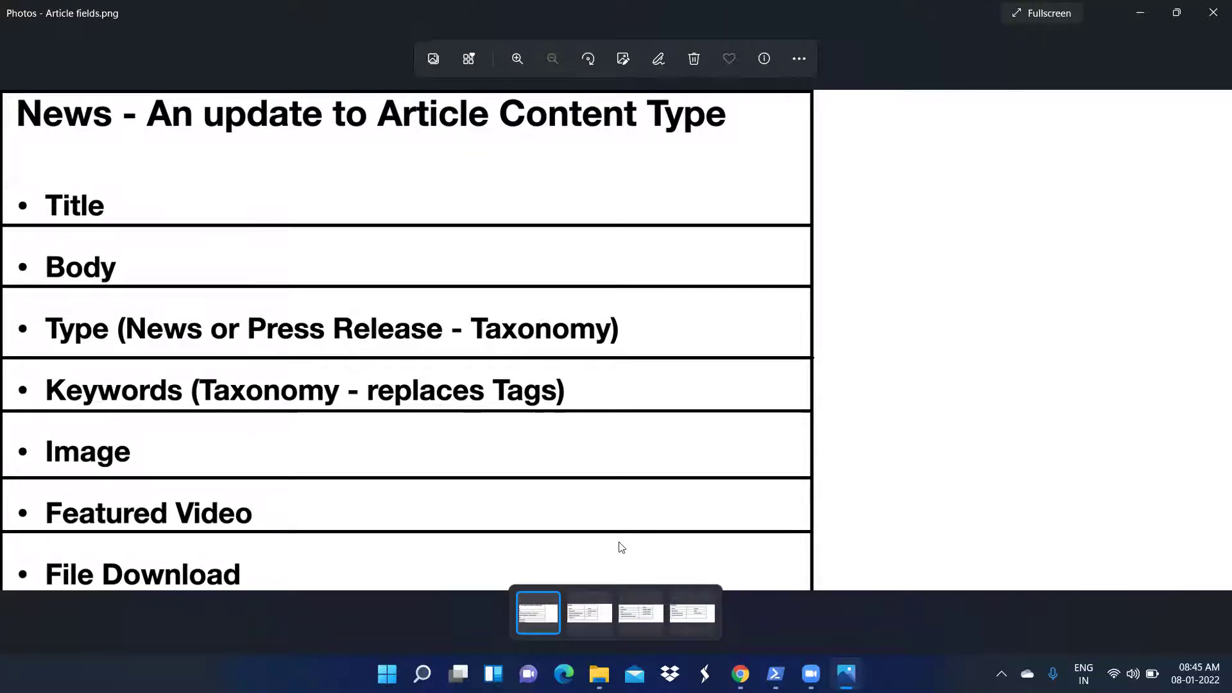
{"action": "left_click", "coordinate": [739, 674]}
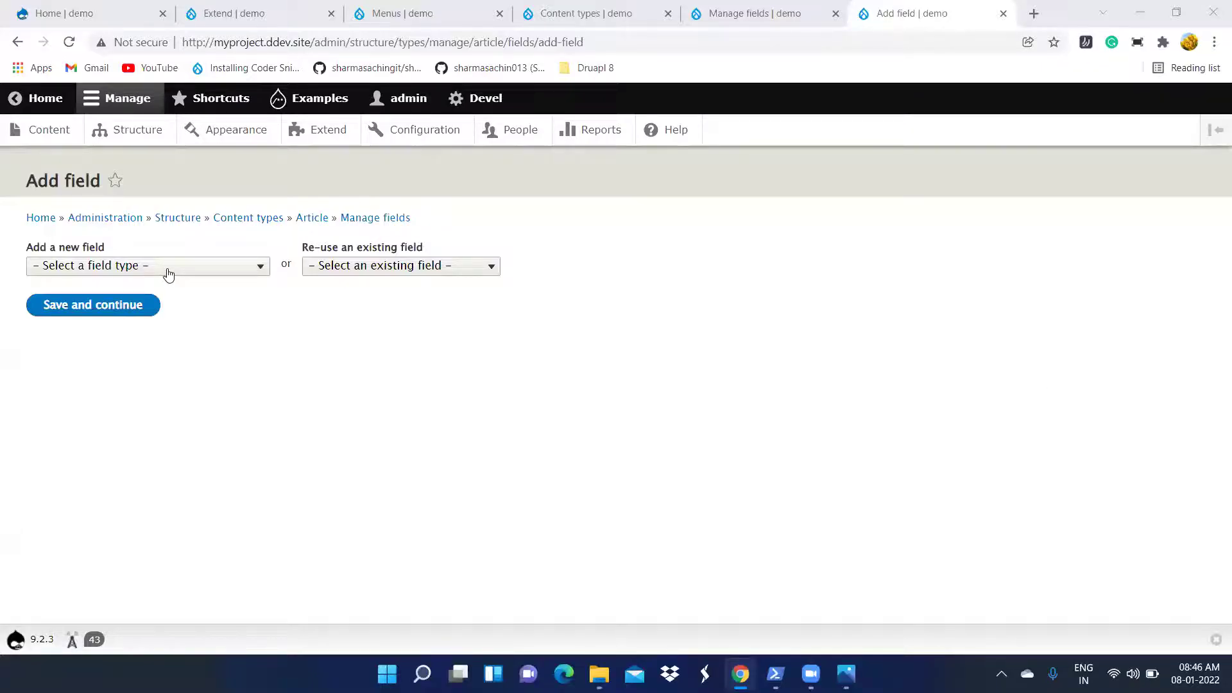
Add a new Taxonomy term field labelled "Keywords" and save its storage settings with a limit of 1 value.
{"action": "left_click", "coordinate": [168, 273]}
{"action": "scroll", "coordinate": [168, 328], "scroll_direction": "down", "scroll_amount": 5}
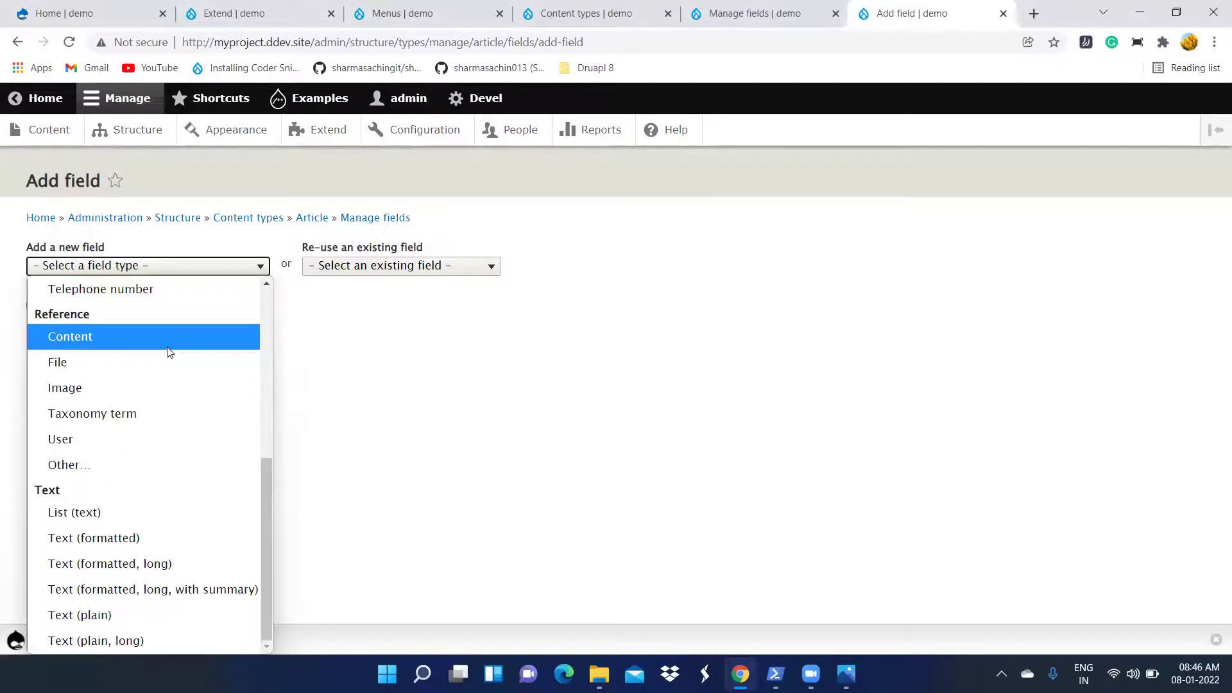
{"action": "left_click", "coordinate": [156, 415]}
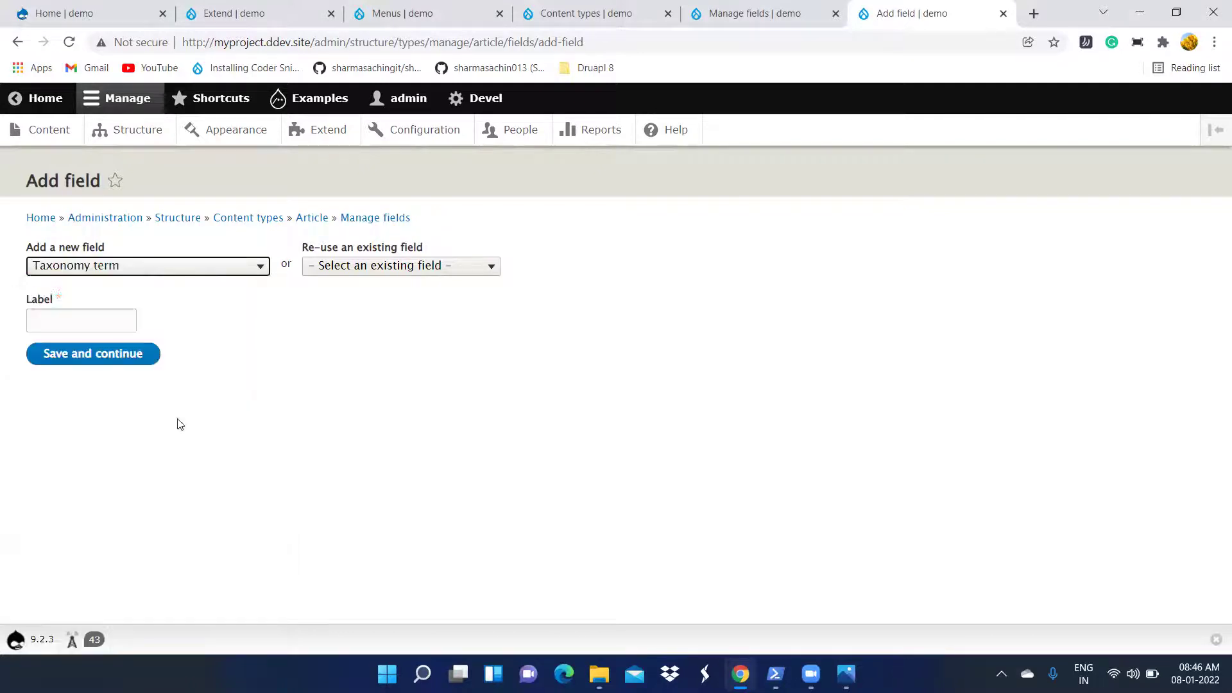
{"action": "left_click", "coordinate": [91, 318]}
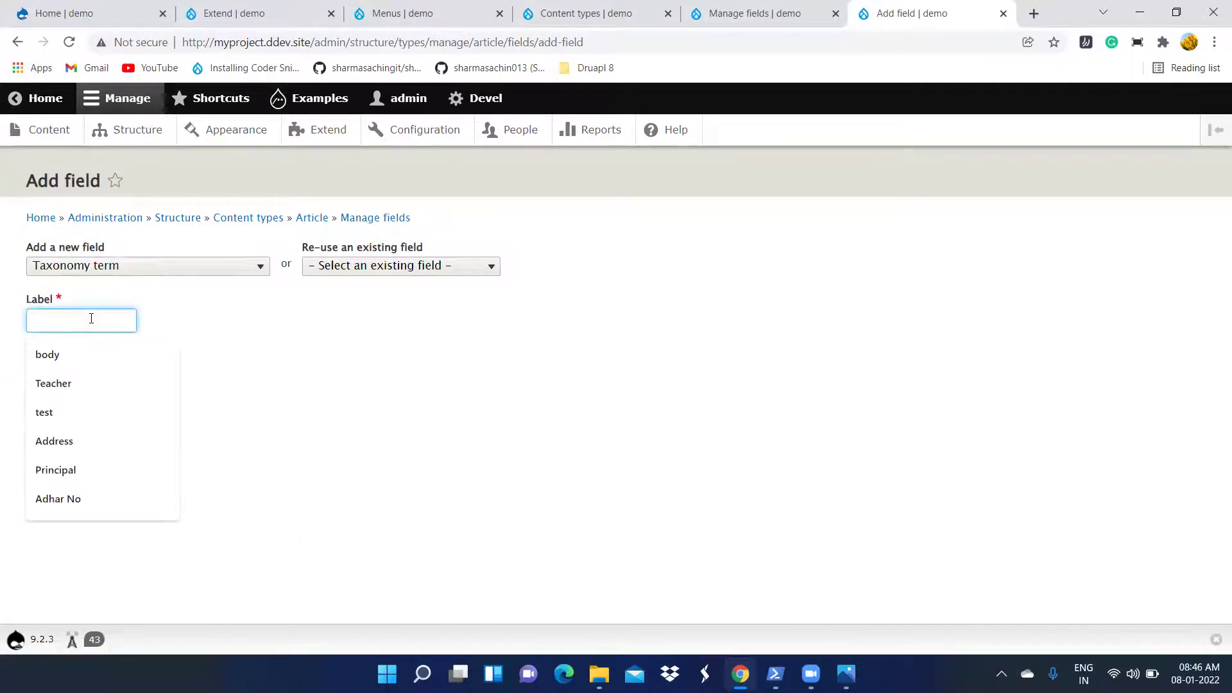
{"action": "type", "text": "Keywords"}
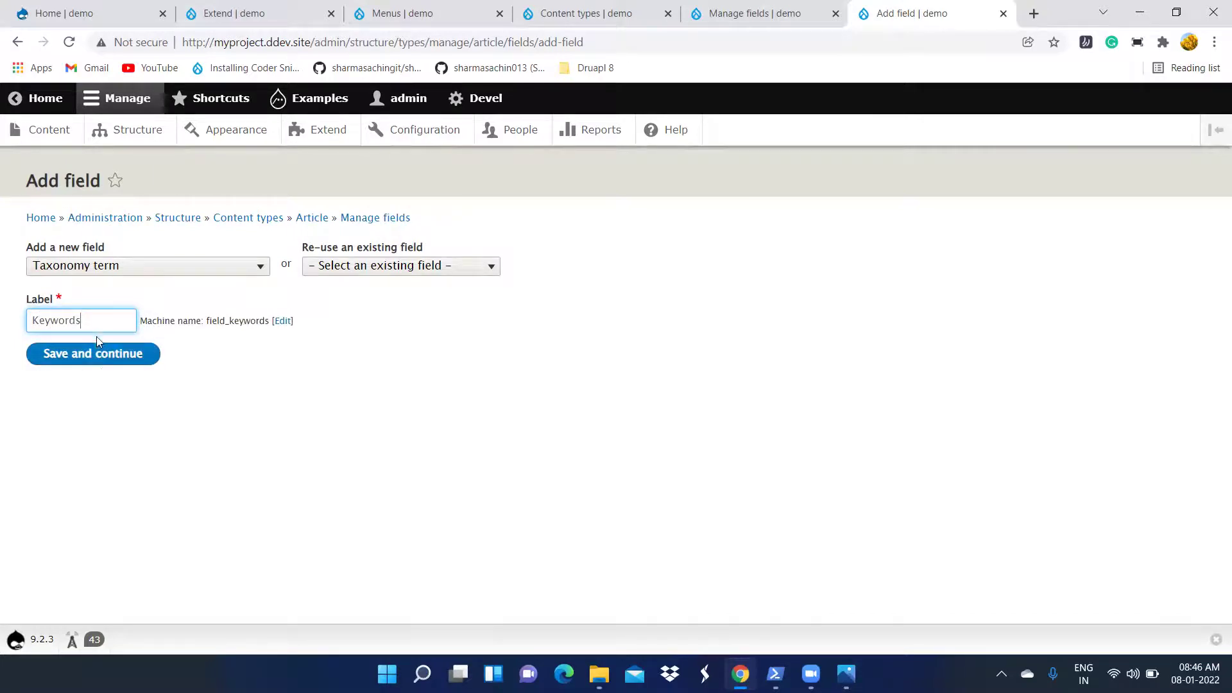
{"action": "left_click", "coordinate": [96, 353]}
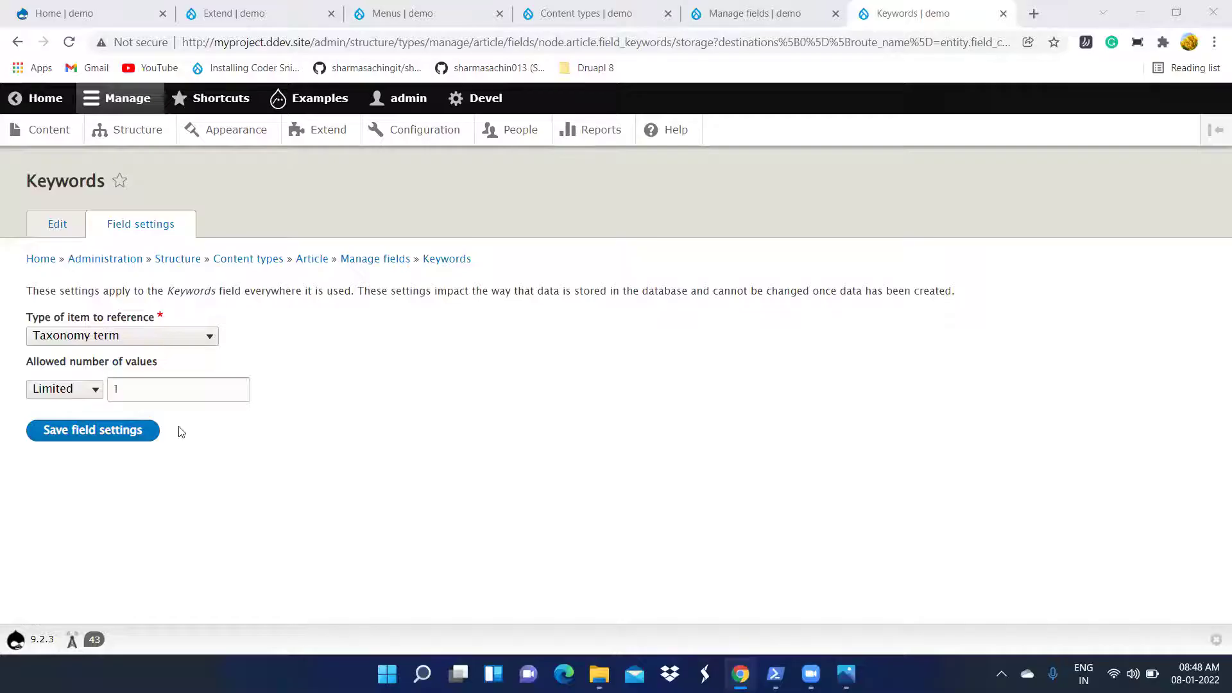
{"action": "left_click", "coordinate": [88, 440]}
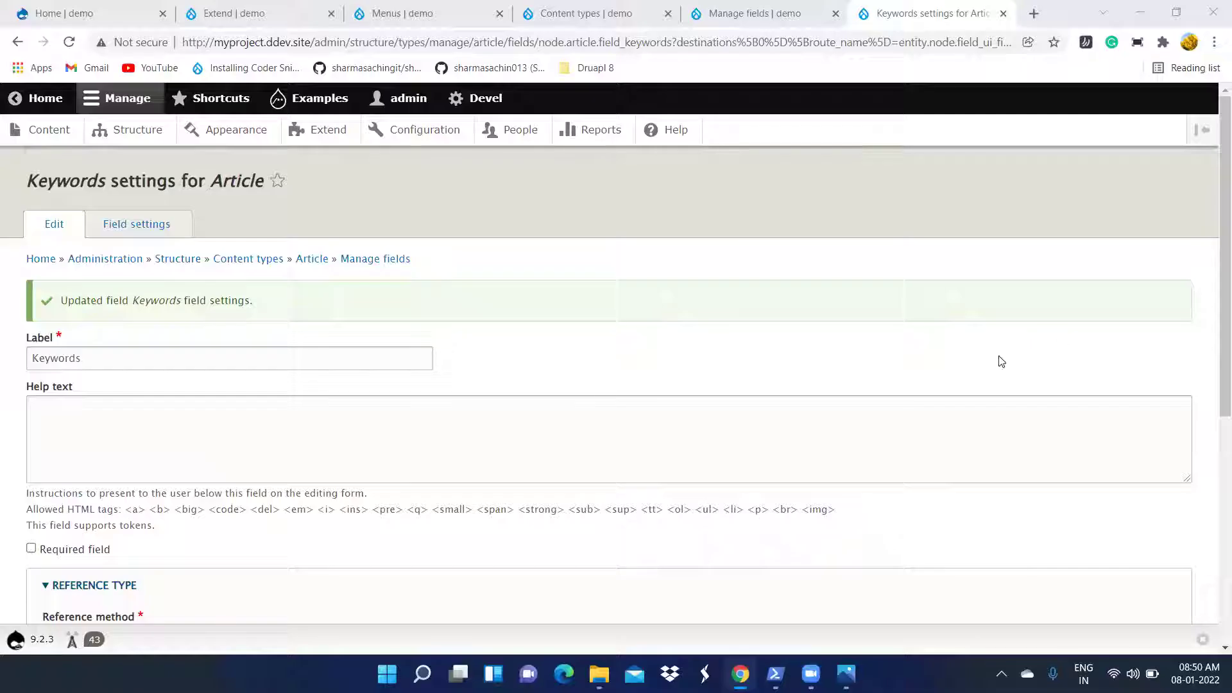
Select the Keywords vocabulary for the Keywords field's references and switch to the field planning images in Photos.
{"action": "scroll", "coordinate": [607, 393], "scroll_direction": "down", "scroll_amount": 4}
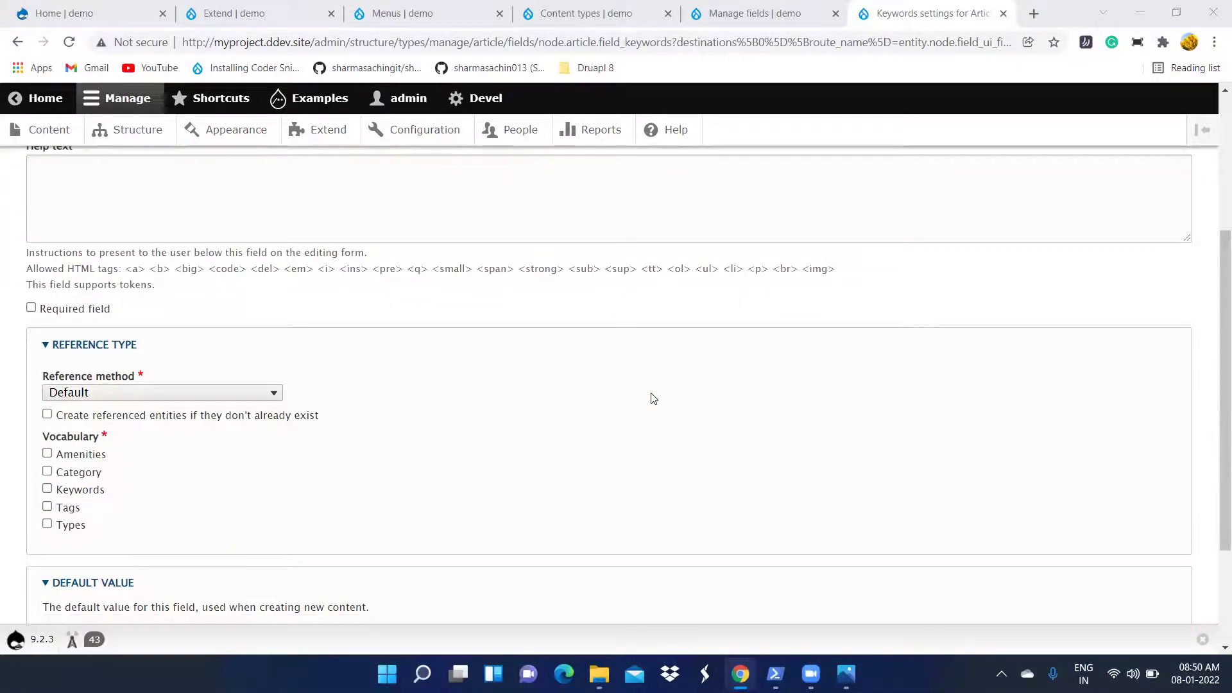
{"action": "left_click", "coordinate": [47, 489]}
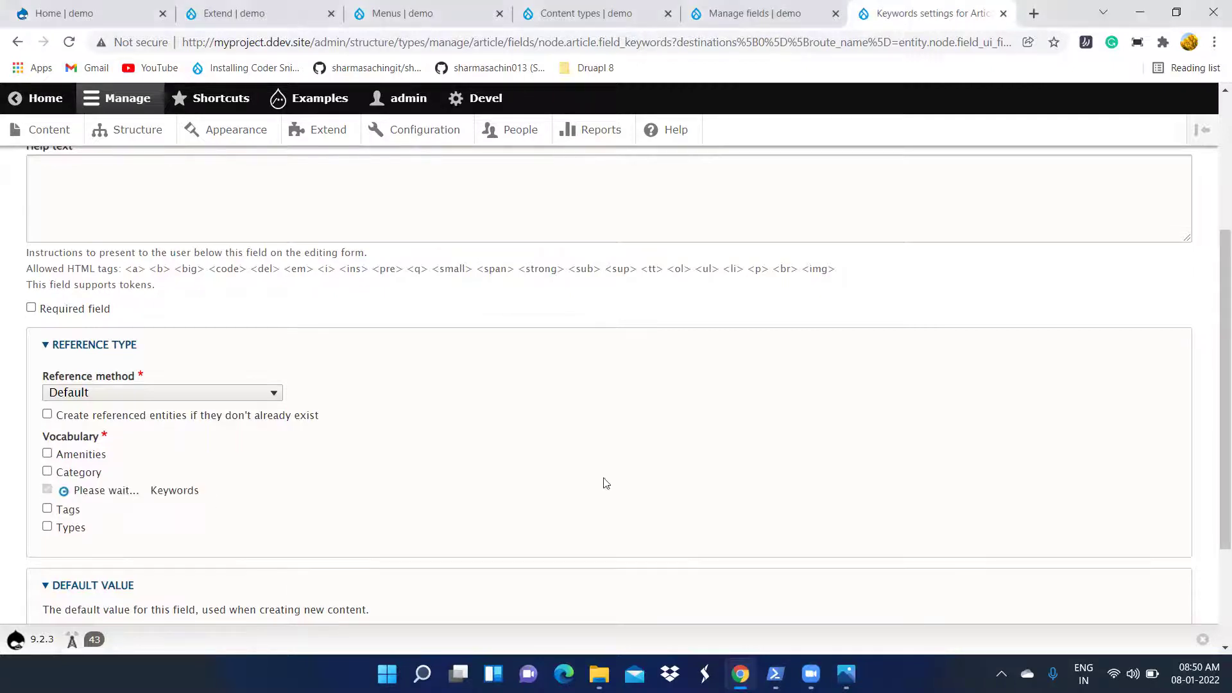
{"action": "scroll", "coordinate": [618, 468], "scroll_direction": "down", "scroll_amount": 3}
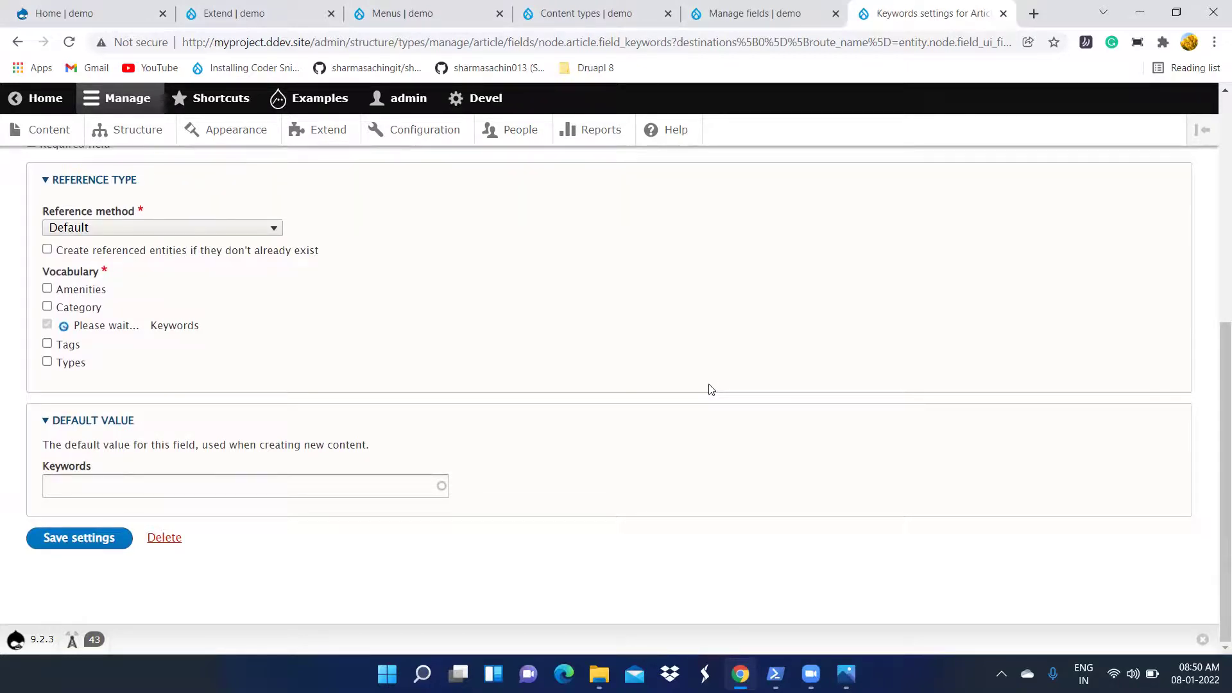
{"action": "key", "text": "alt+Tab"}
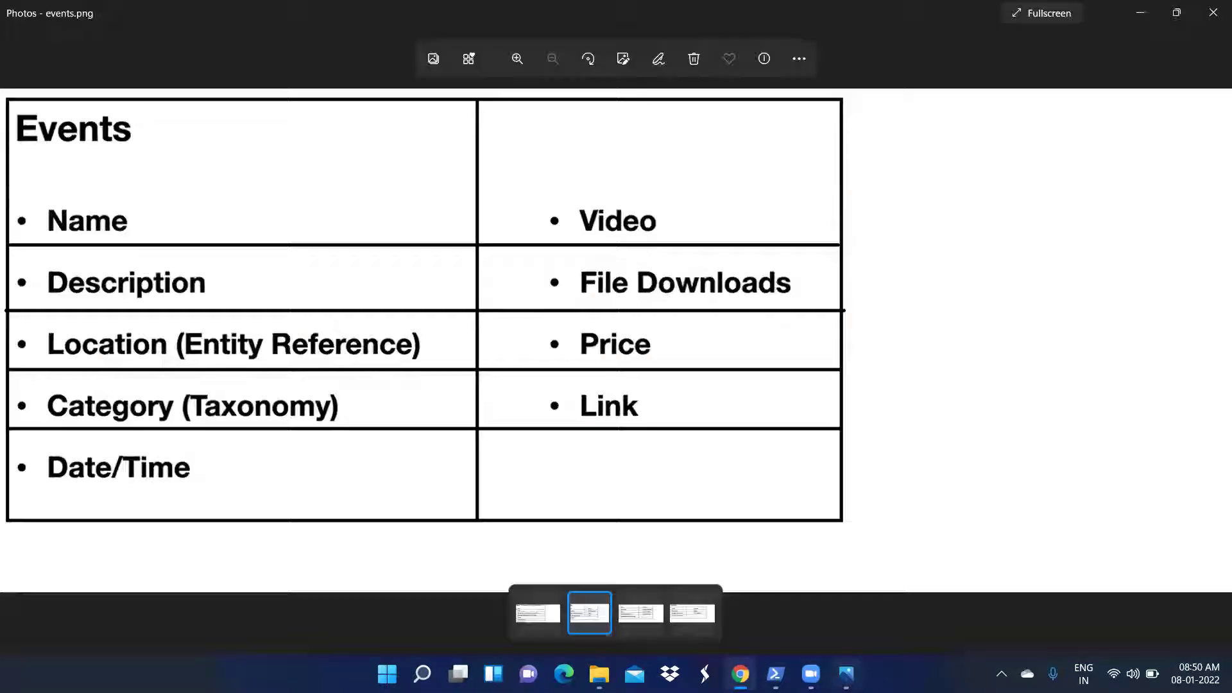
{"action": "mouse_move", "coordinate": [37, 346]}
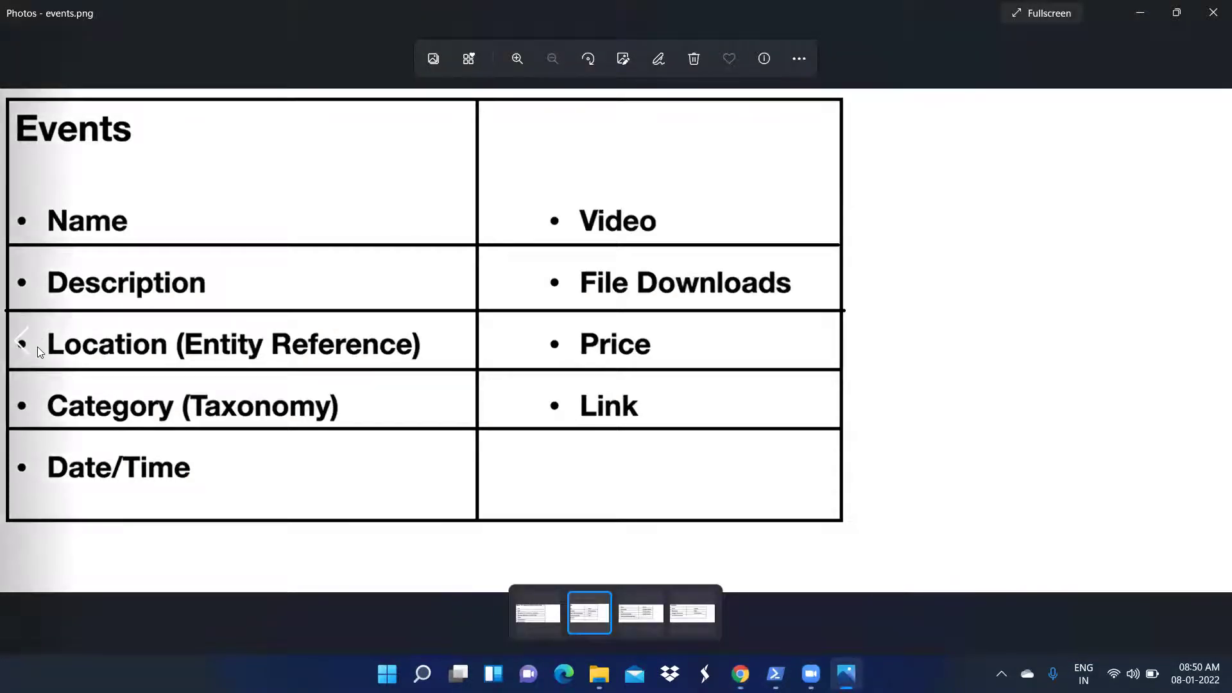